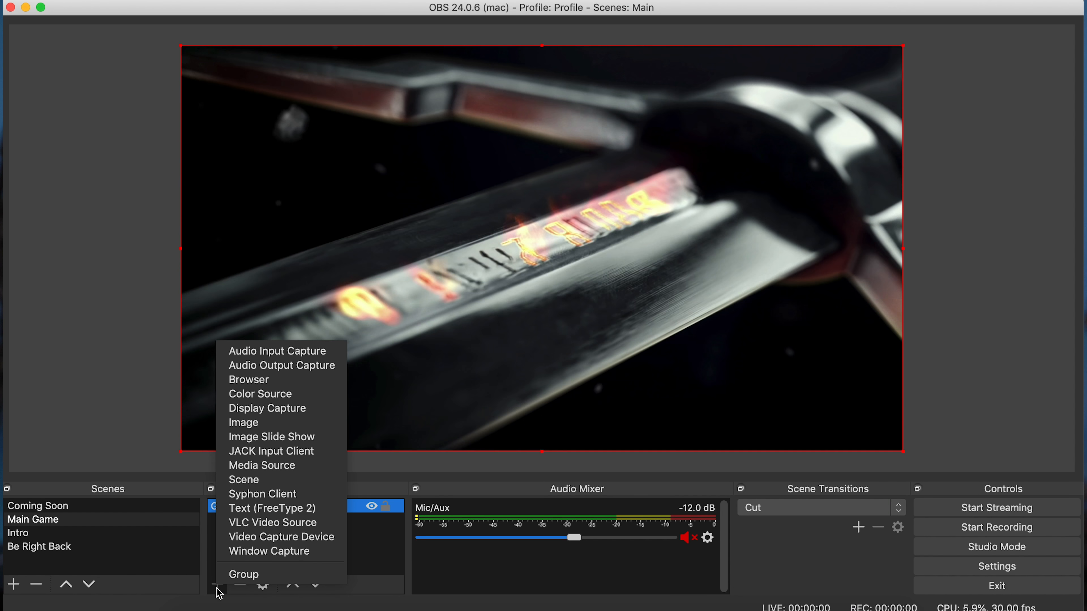
- Add a new media source named Overlay to the Main Game scene
left_click(280, 470)
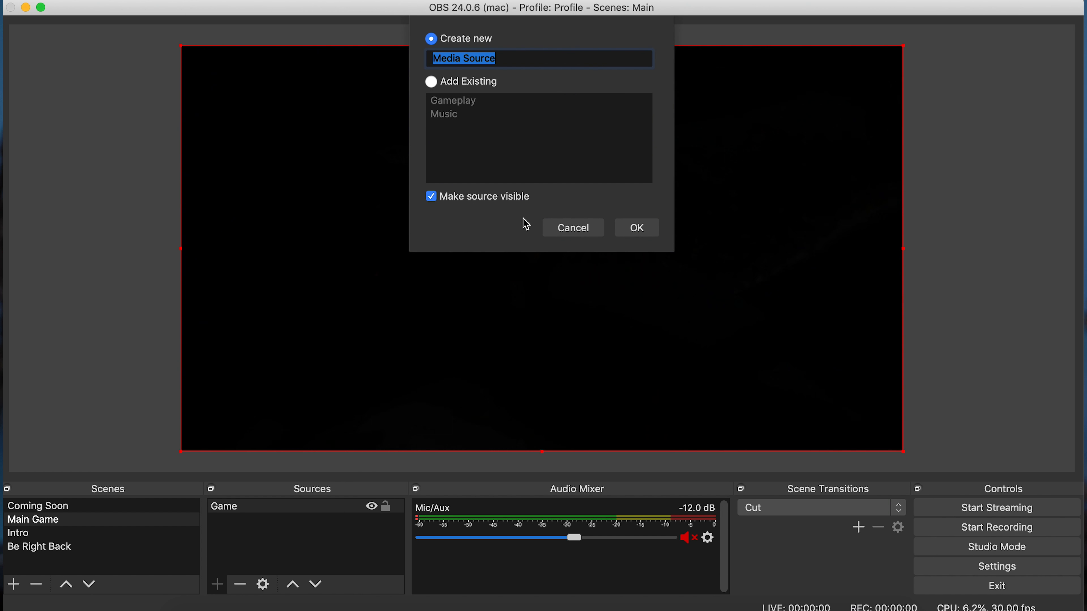
type("Overlay")
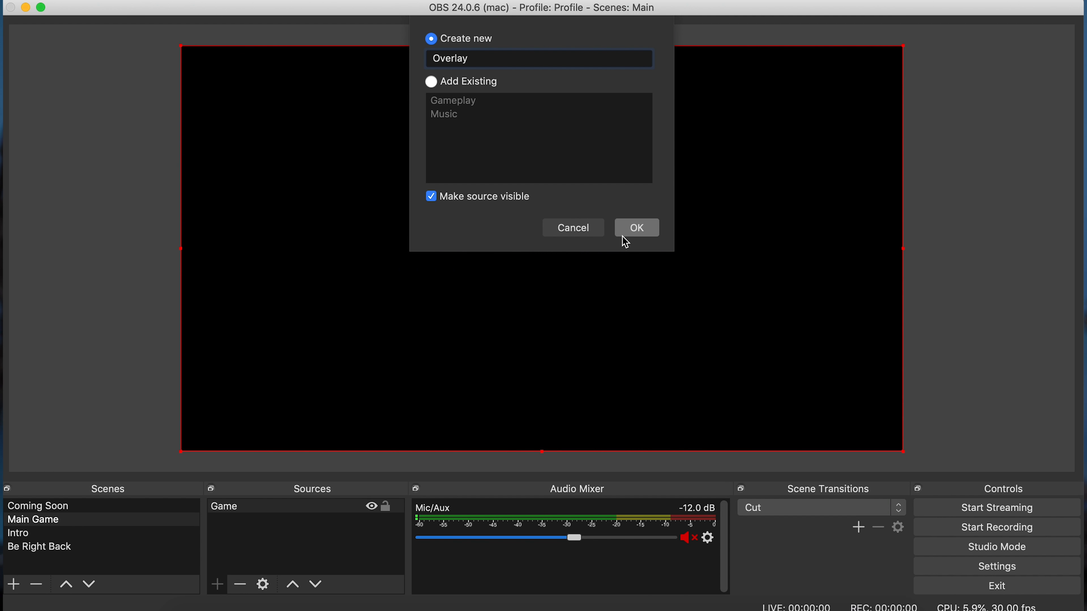
left_click(635, 231)
- Load Overlay.mov from the game stream folder in Documents into the Overlay source and enable looping
left_click(726, 387)
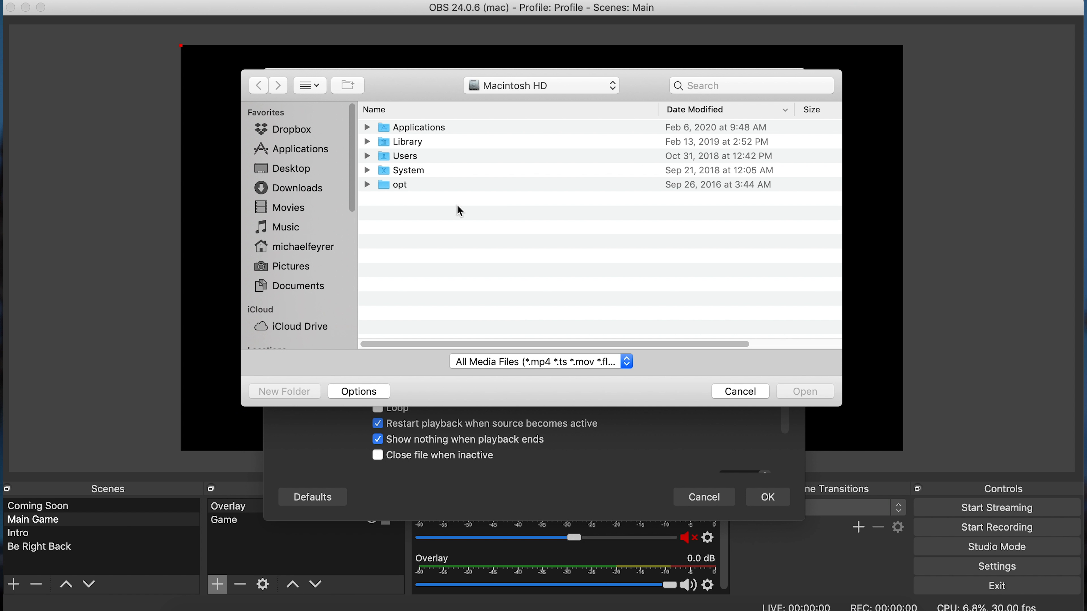
left_click(315, 293)
double_click(426, 130)
left_click(417, 232)
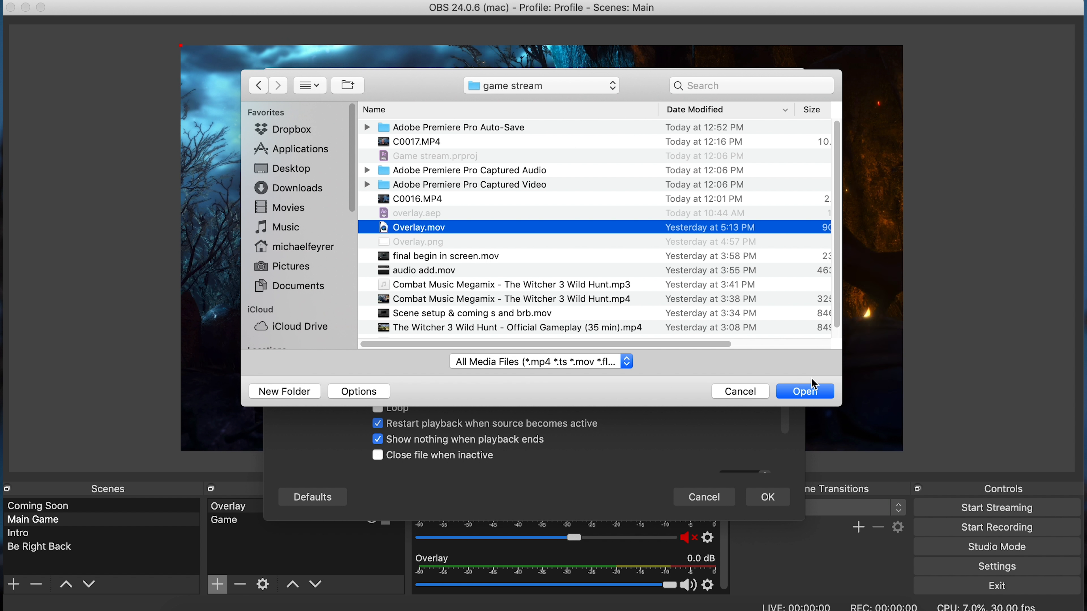
left_click(803, 393)
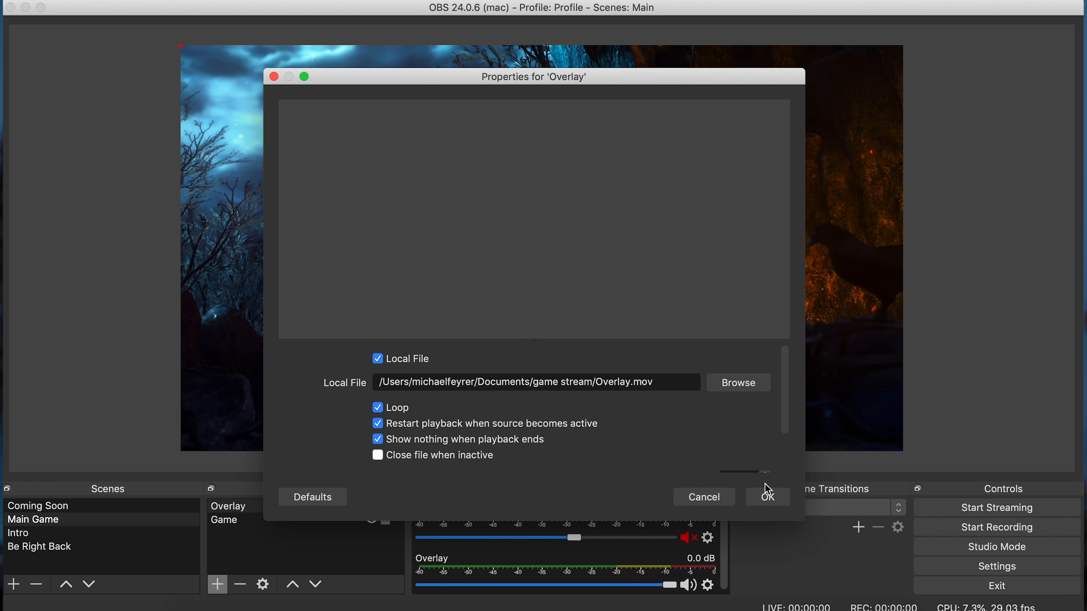
left_click(770, 498)
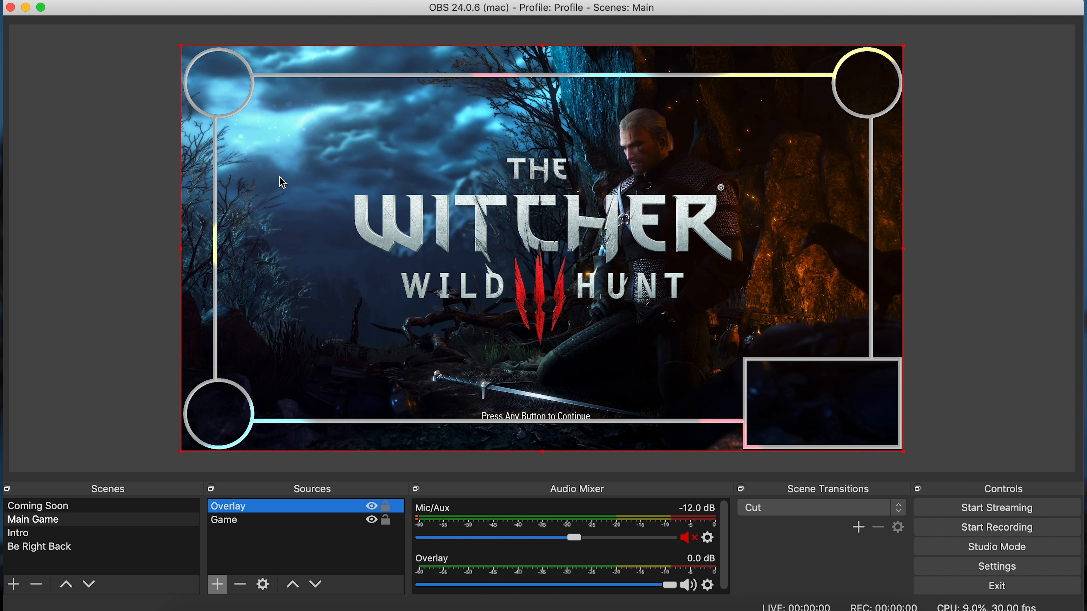
- Add a new video capture device source named "me" to the Main Game scene
left_click(216, 587)
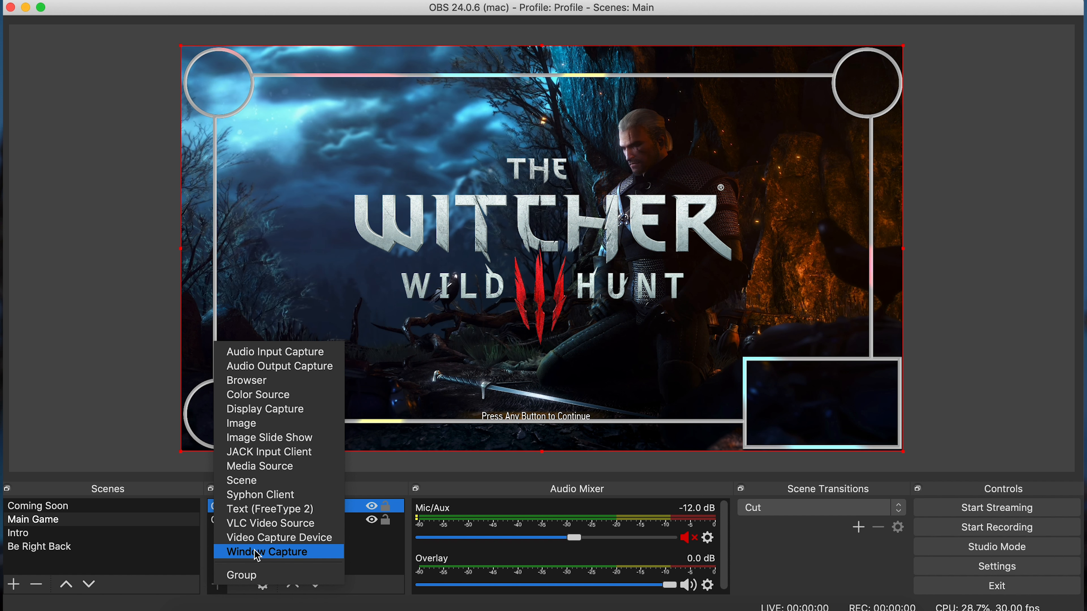
left_click(274, 538)
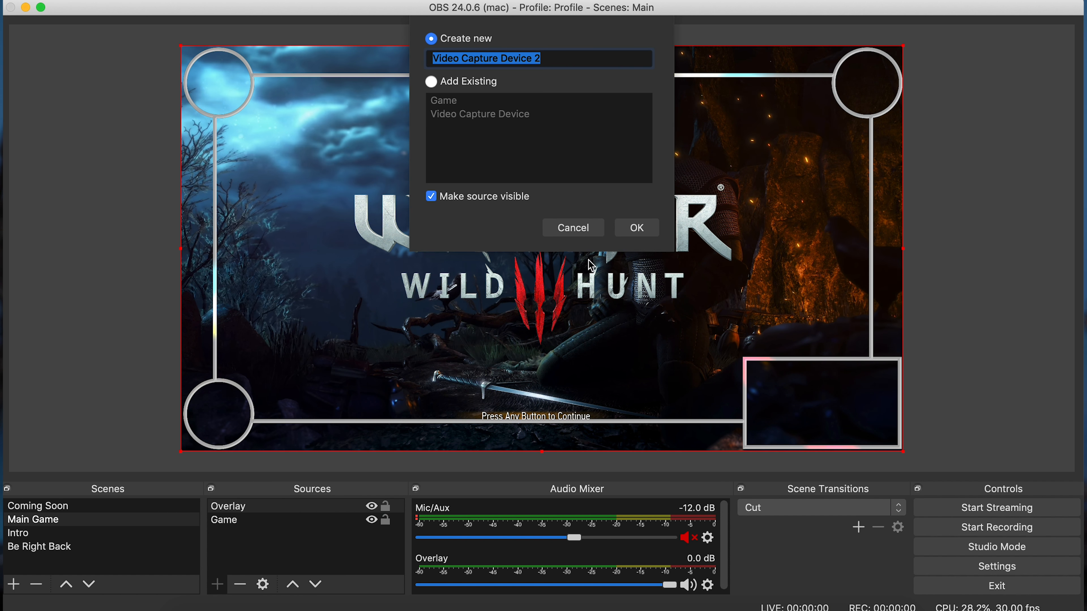
type("m")
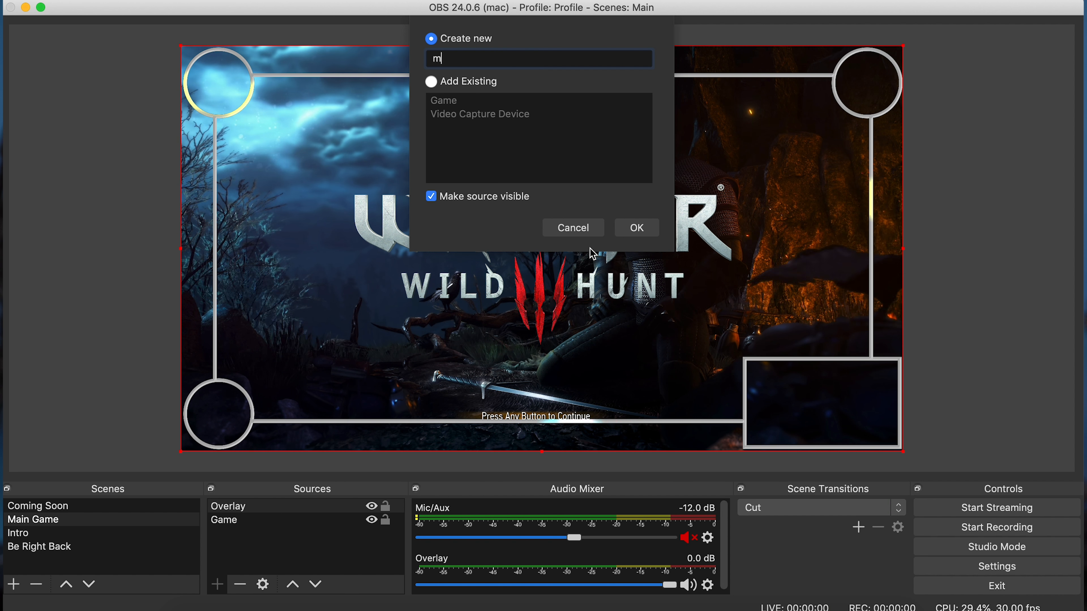
type("e")
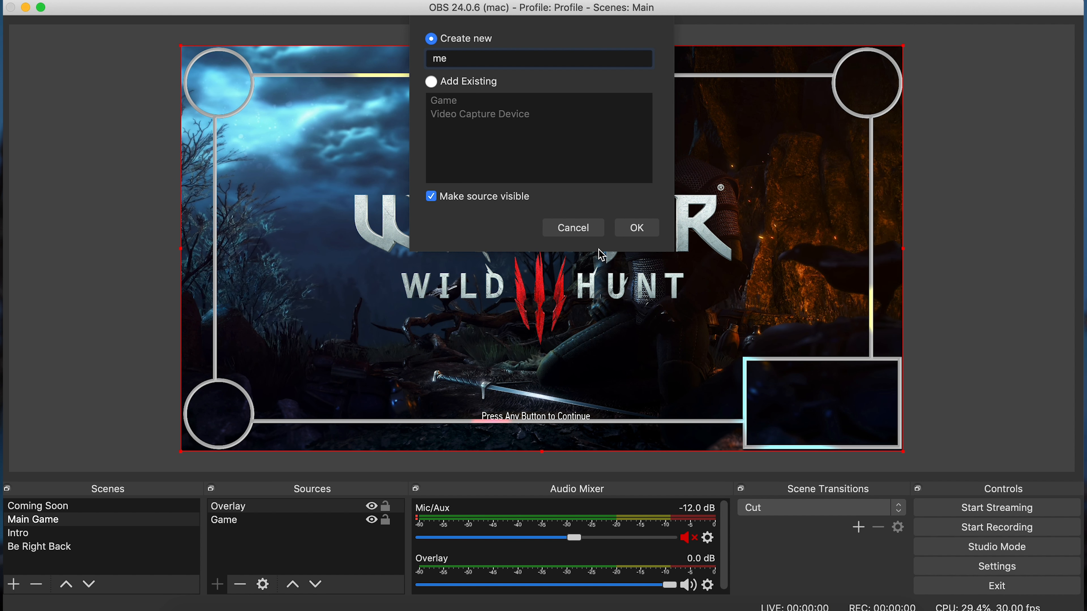
left_click(646, 233)
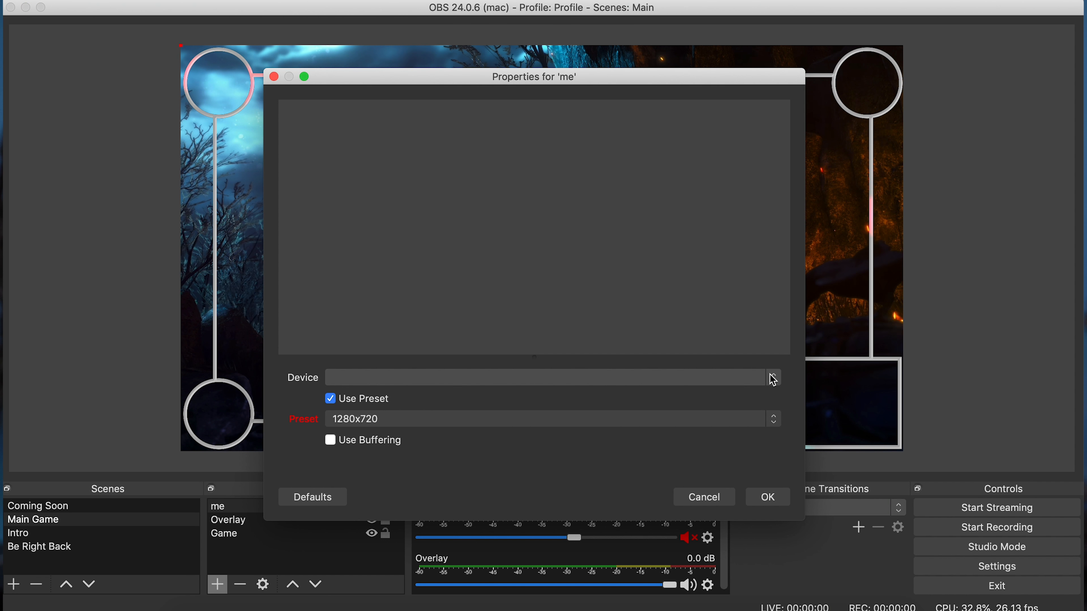
- Configure the "me" source to use the USB Live camera #2 device with the High preset
left_click(773, 379)
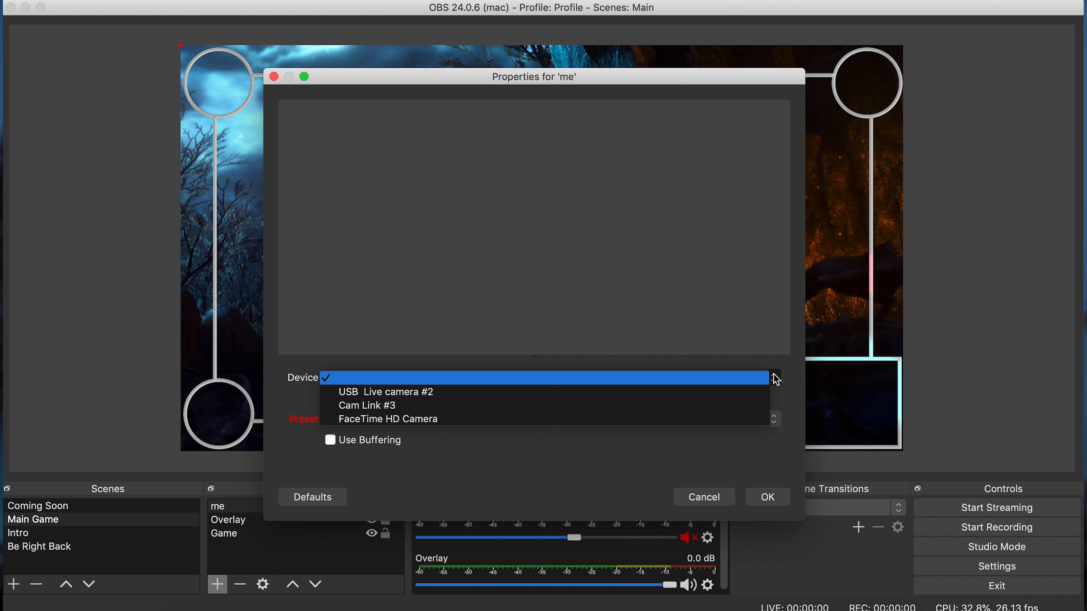
left_click(570, 393)
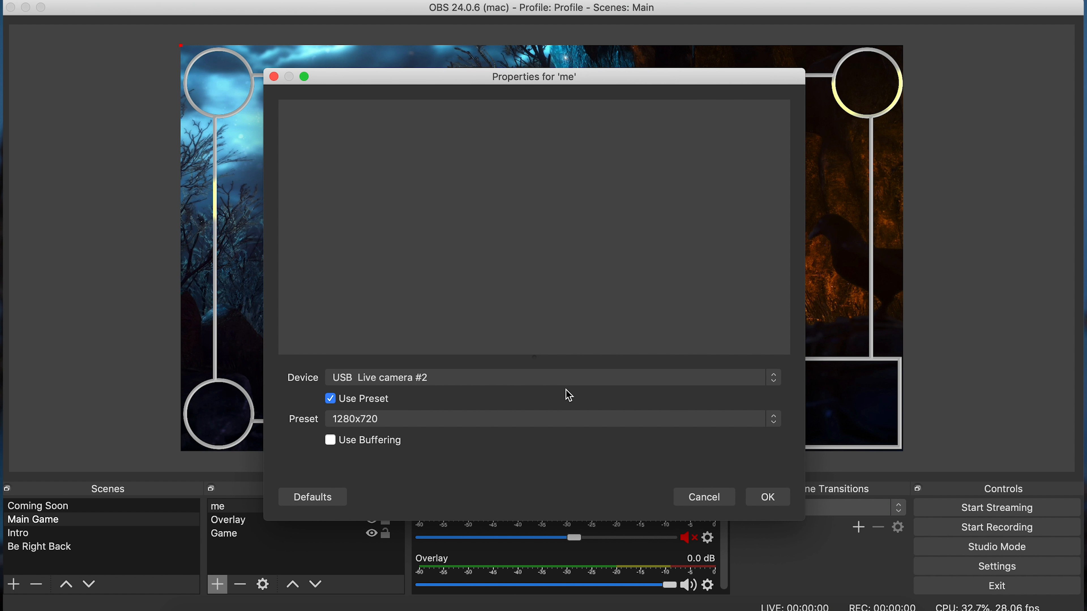
left_click(772, 419)
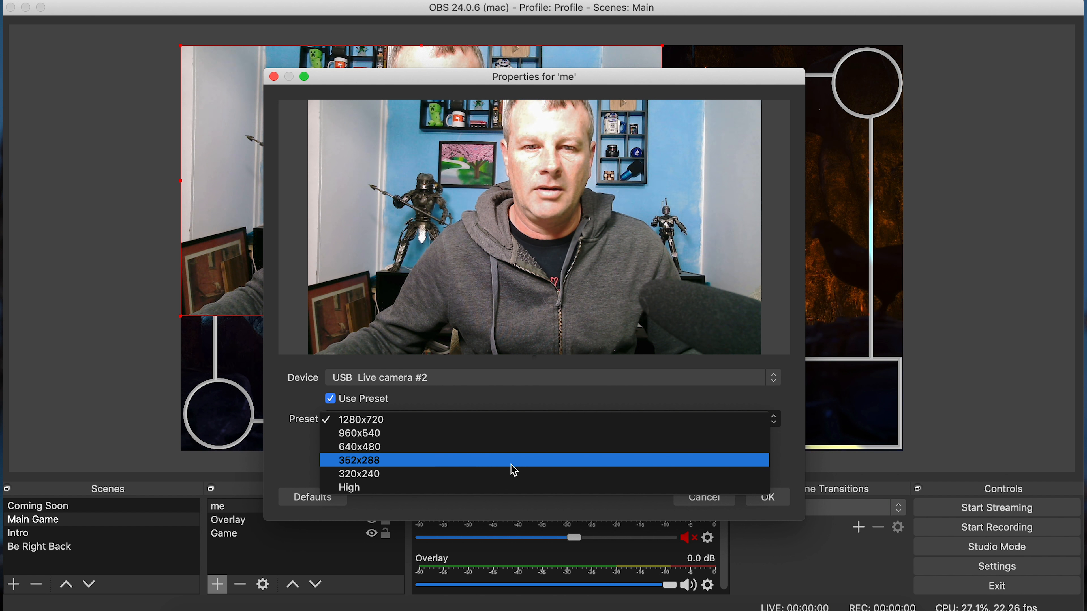
left_click(511, 488)
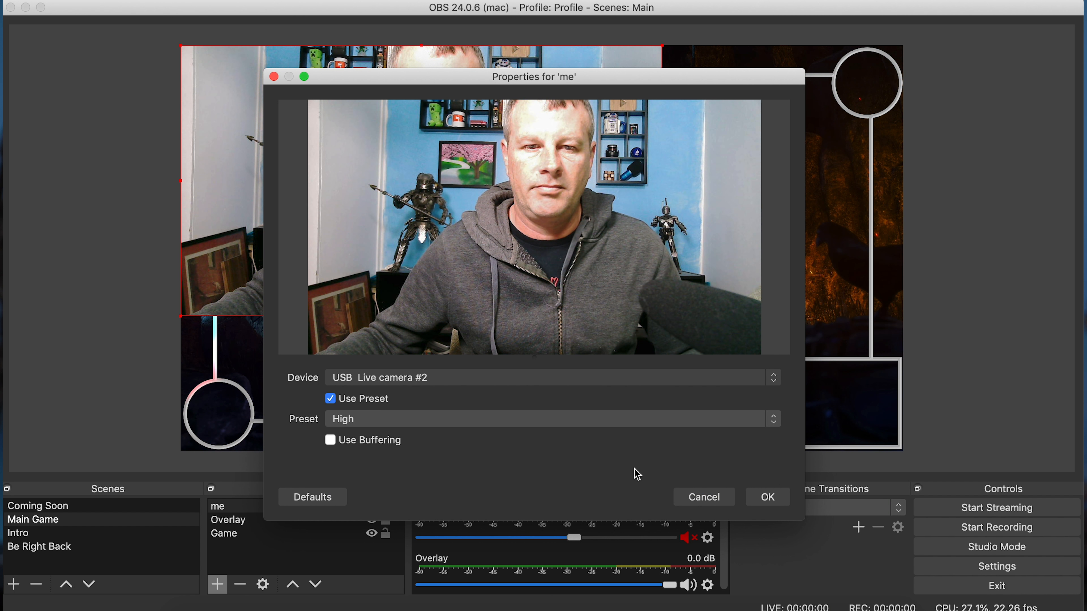
left_click(766, 496)
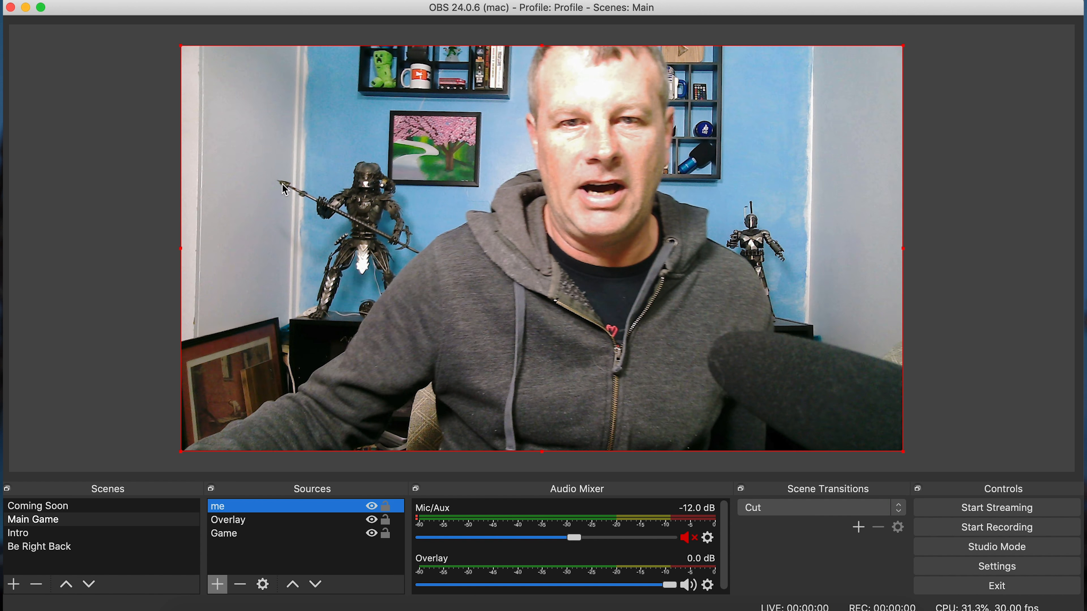
- Add a Crop/Pad effect filter with its default name to the "me" source
right_click(225, 509)
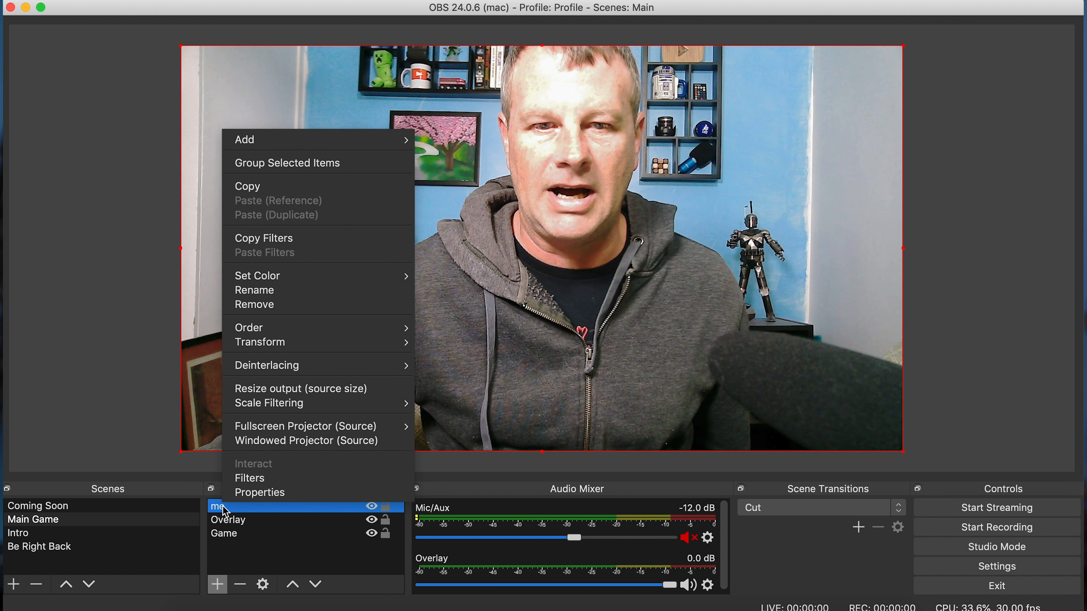
left_click(252, 479)
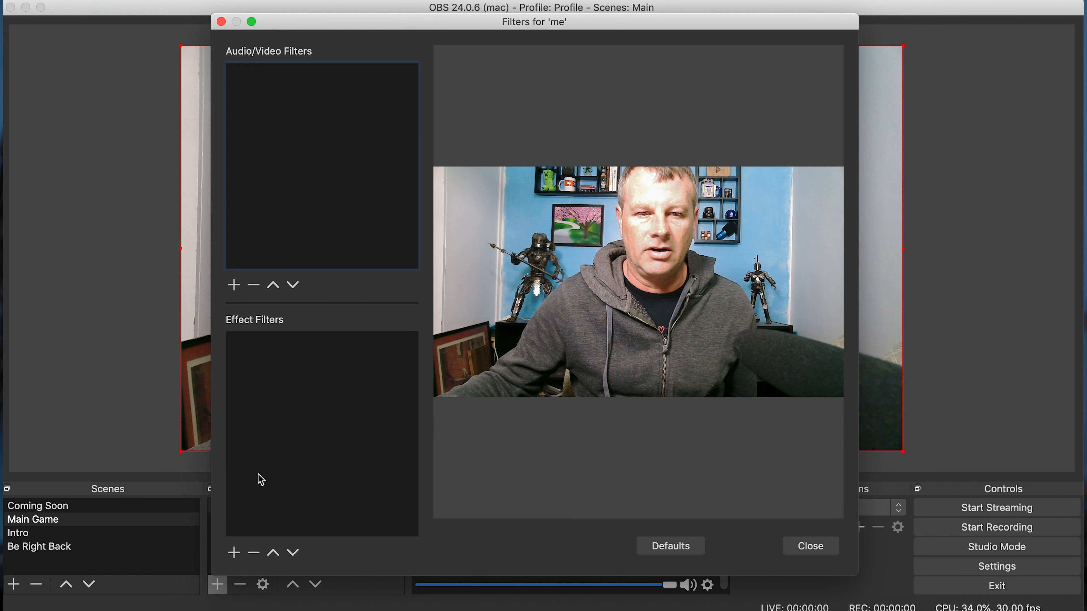
left_click(239, 556)
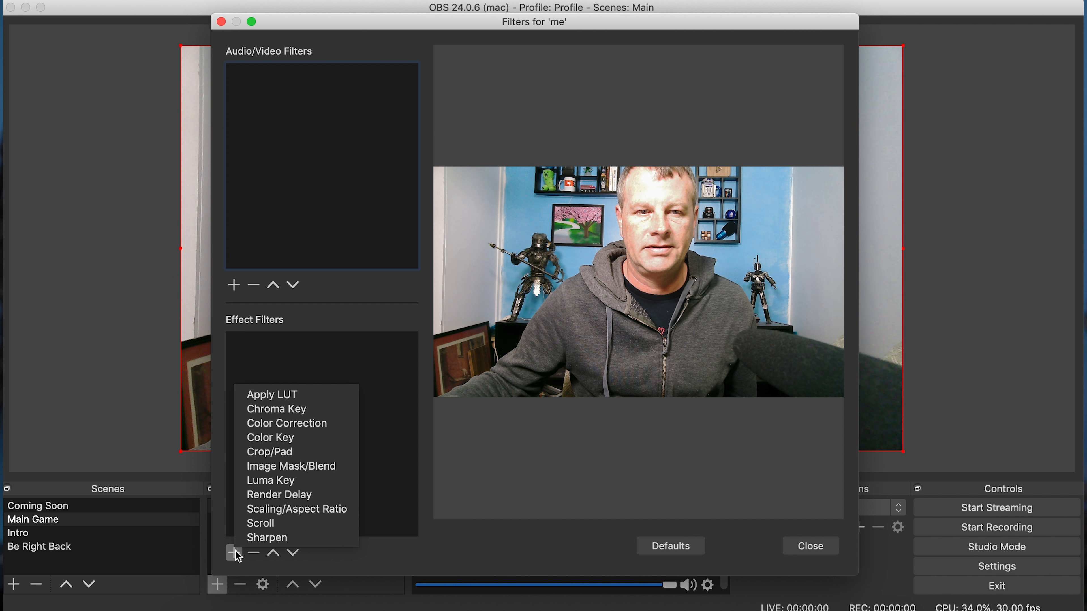
left_click(302, 455)
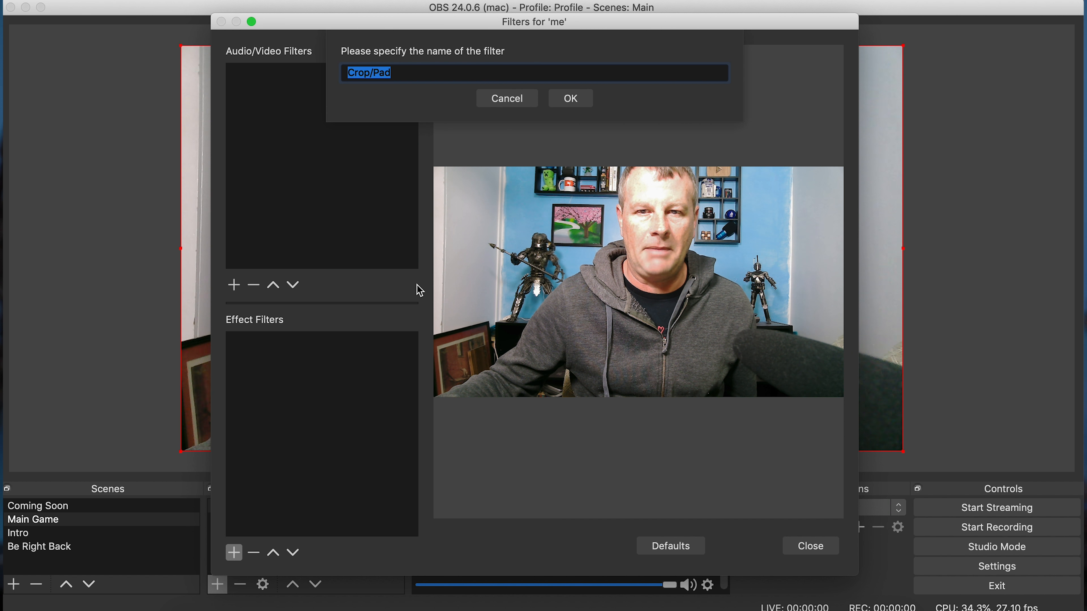
left_click(579, 106)
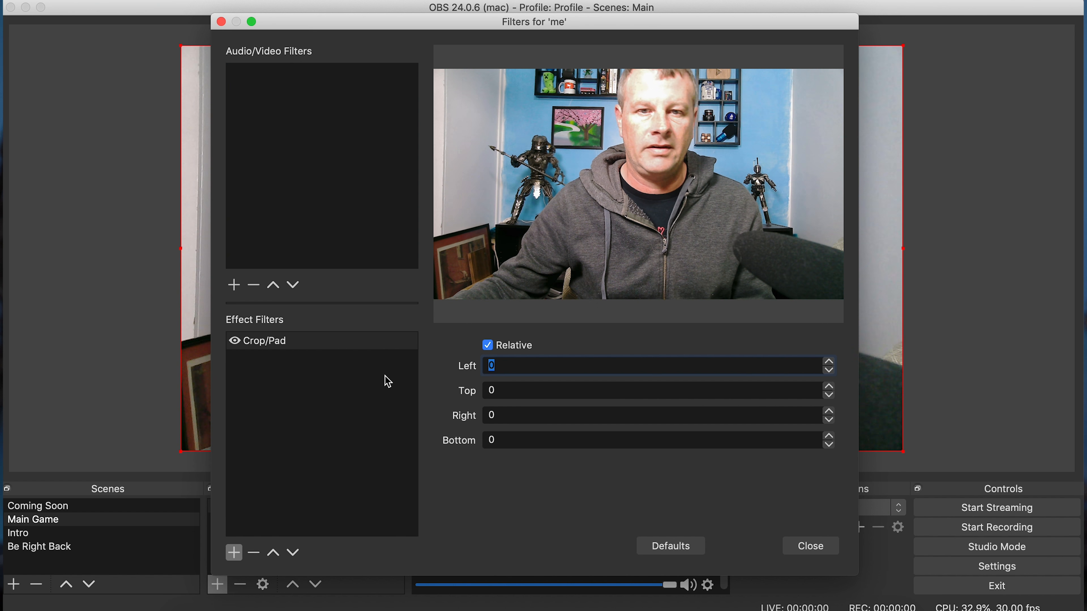
- Set the Crop/Pad filter's Left value to 340 to trim the left side of the webcam image
type("300")
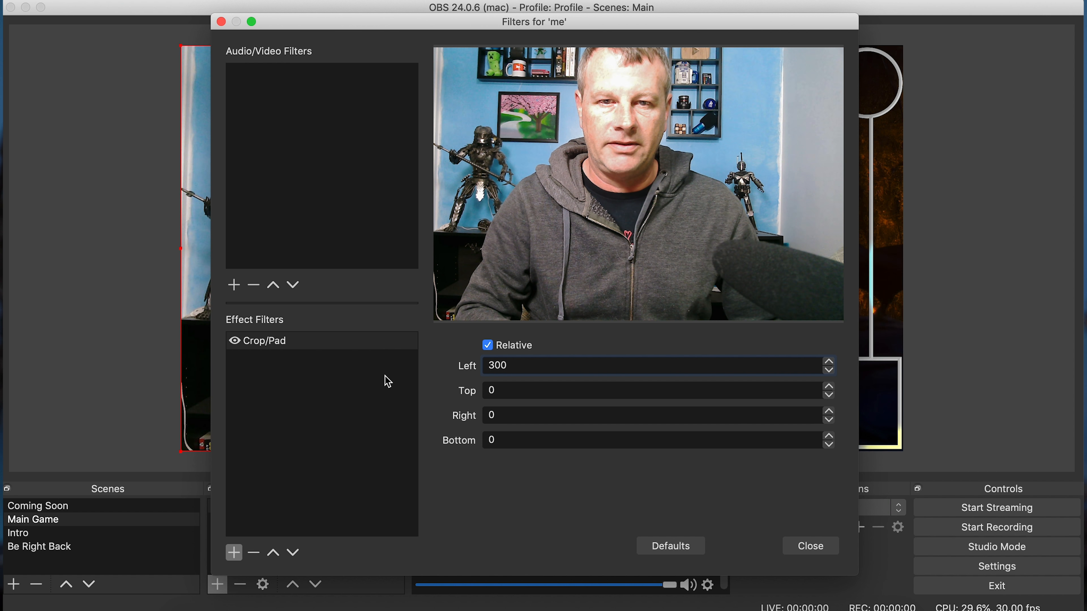
key("BackSpace")
key("BackSpace")
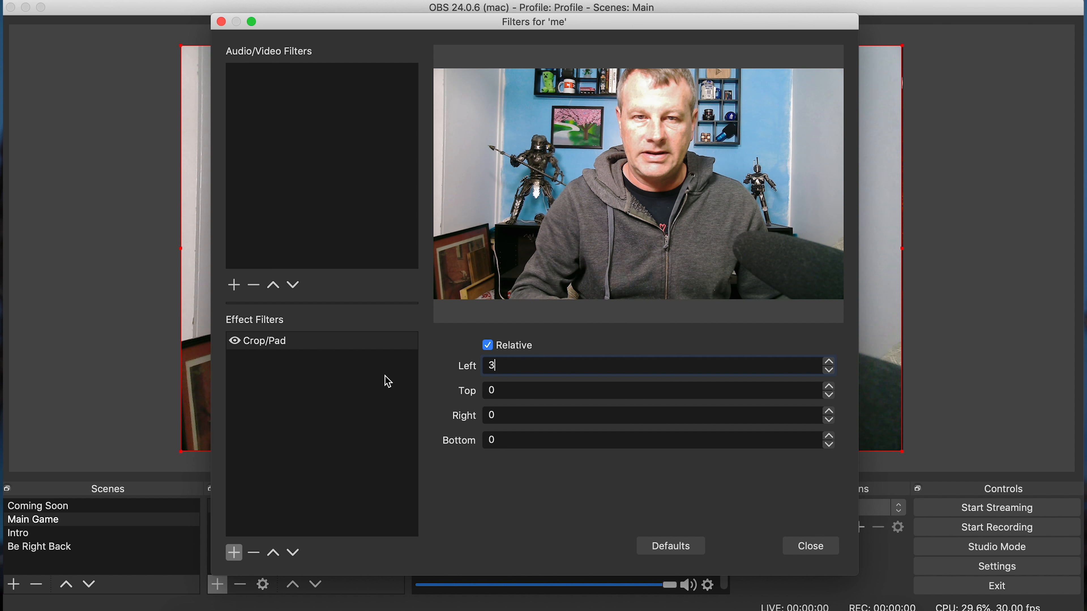
type("20")
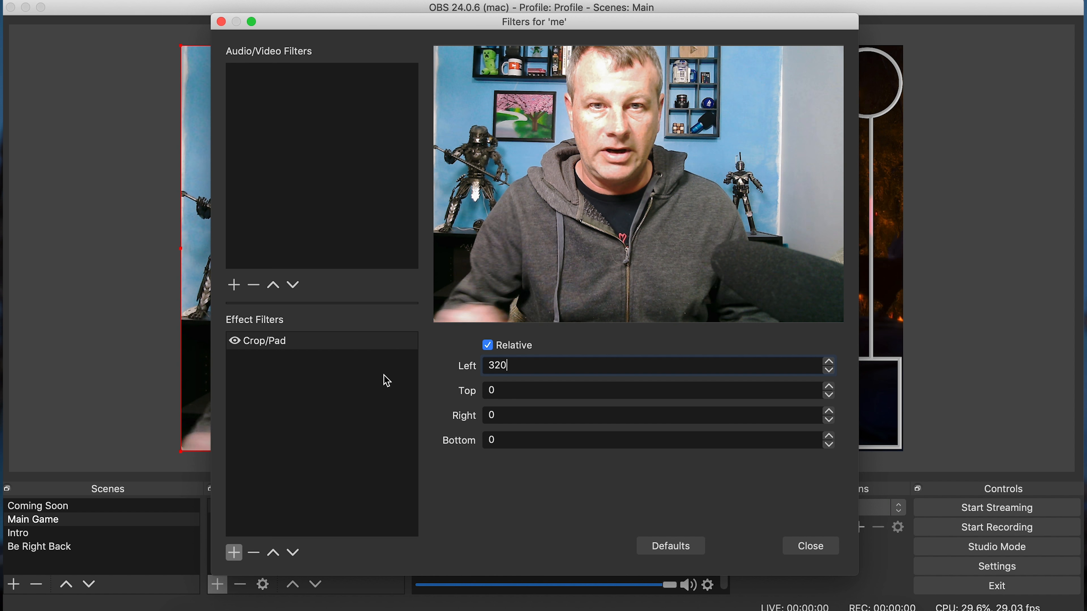
key("BackSpace")
key("BackSpace")
type("30")
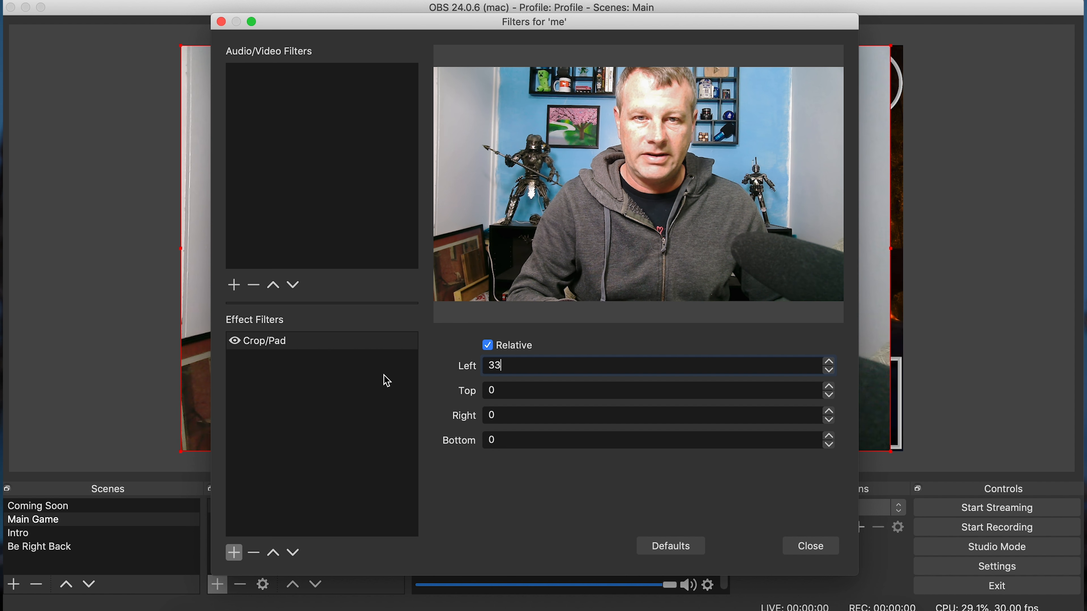
key("BackSpace")
type("40")
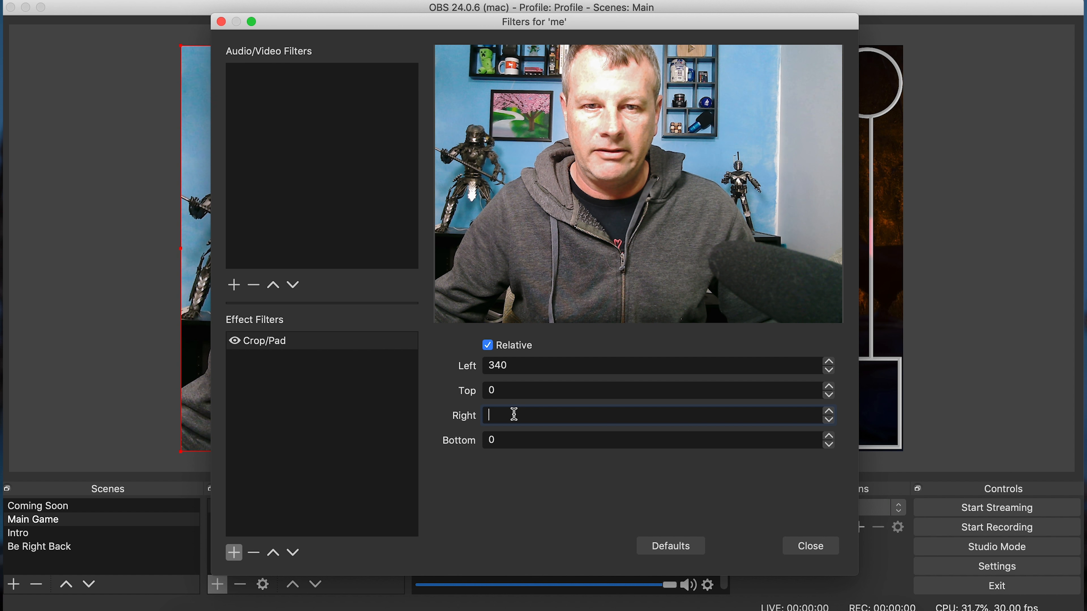
- Set the Crop/Pad filter's Right value to 330 to trim the right side of the webcam image
type("340")
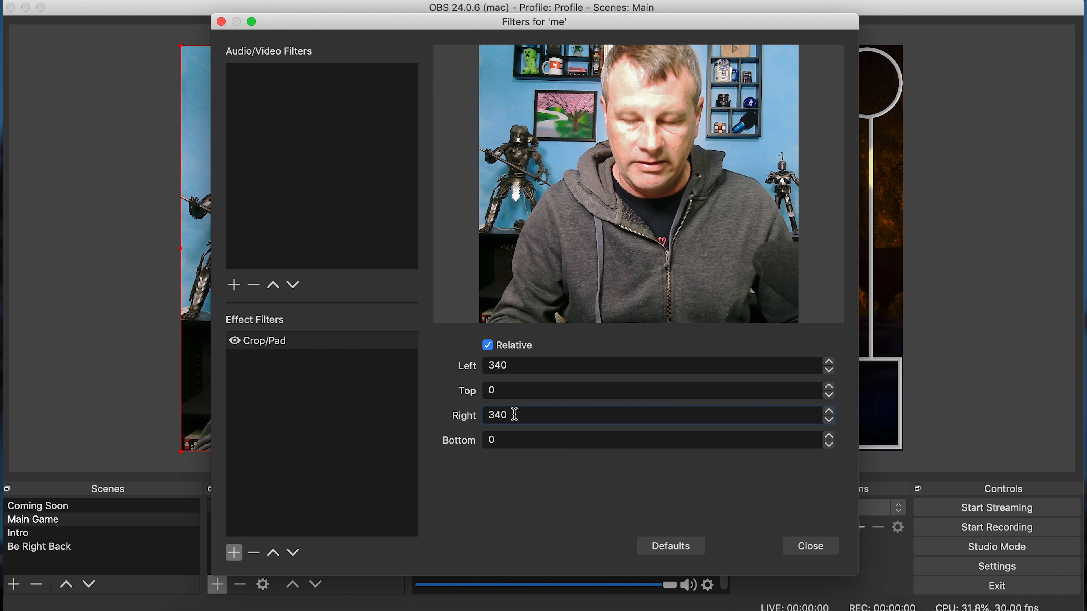
key("BackSpace")
key("BackSpace")
key("BackSpace")
type("3")
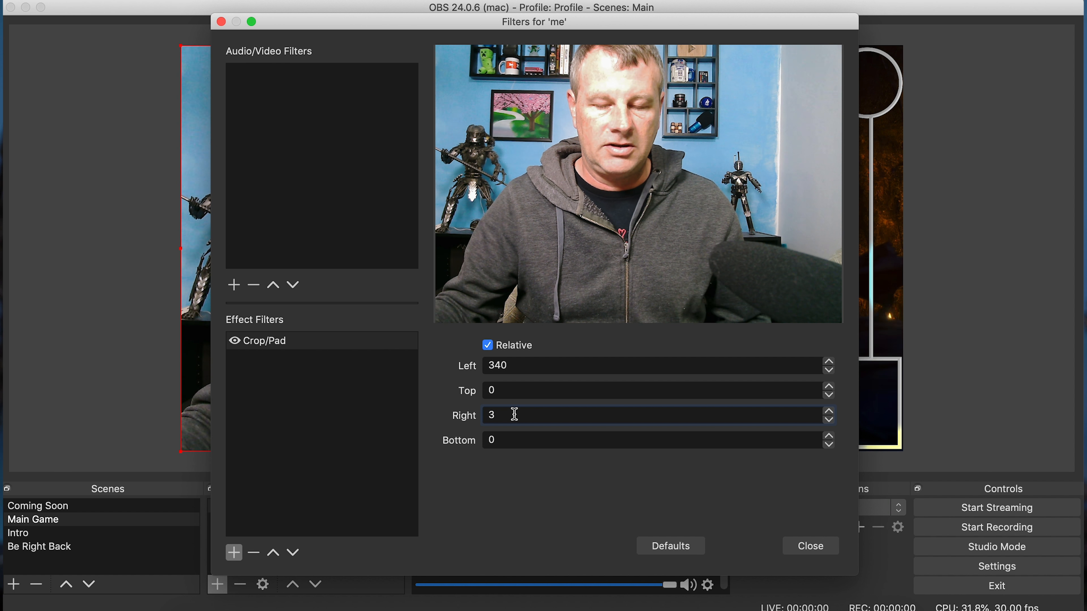
type("30")
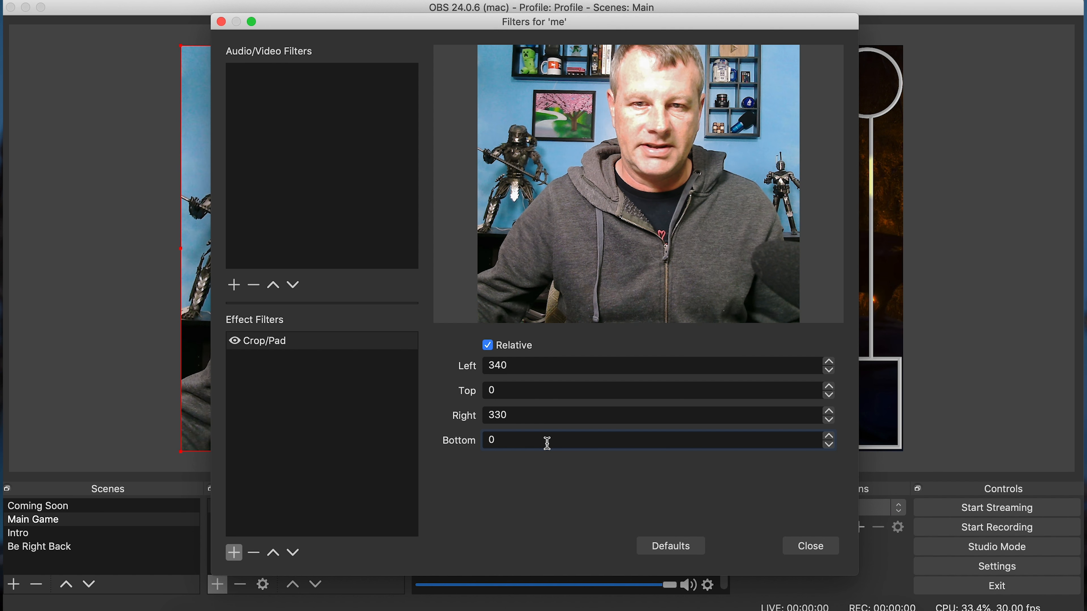
- Set the Crop/Pad filter's Bottom value to 300 and close the filter settings
type("200")
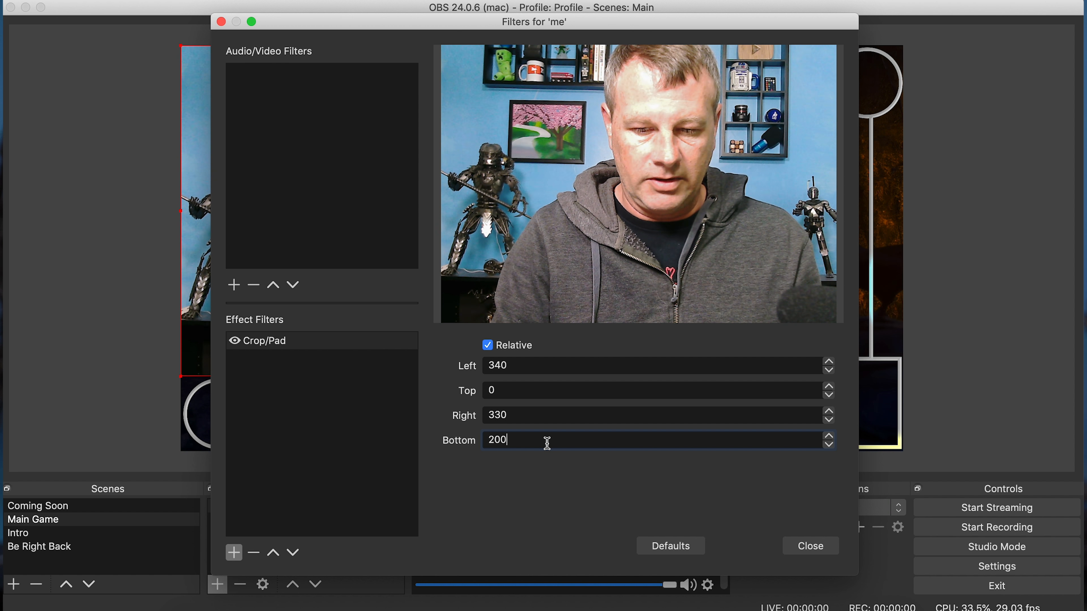
key("BackSpace")
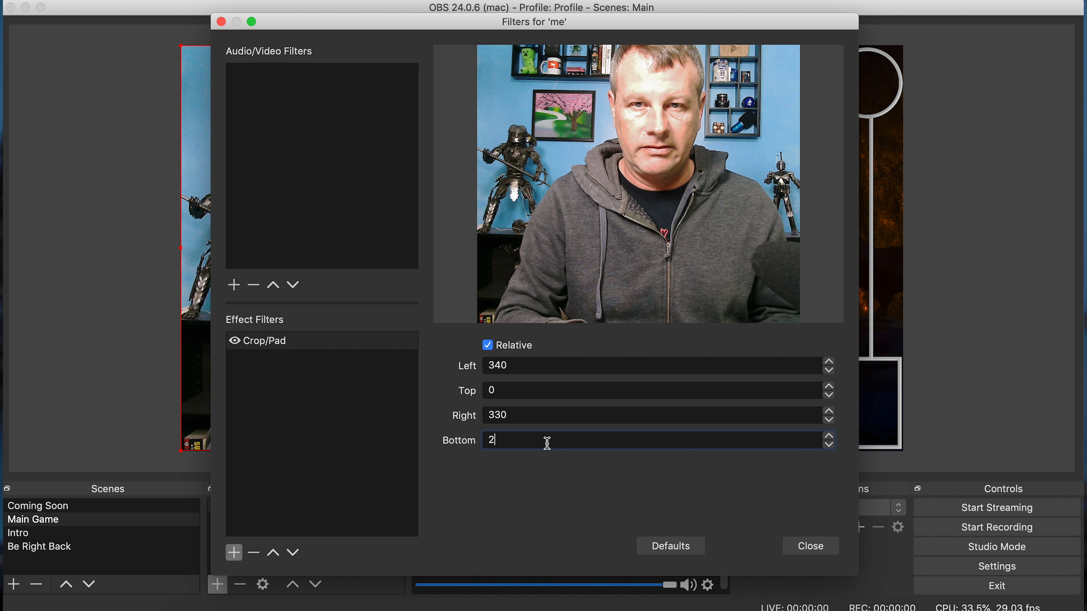
type("300")
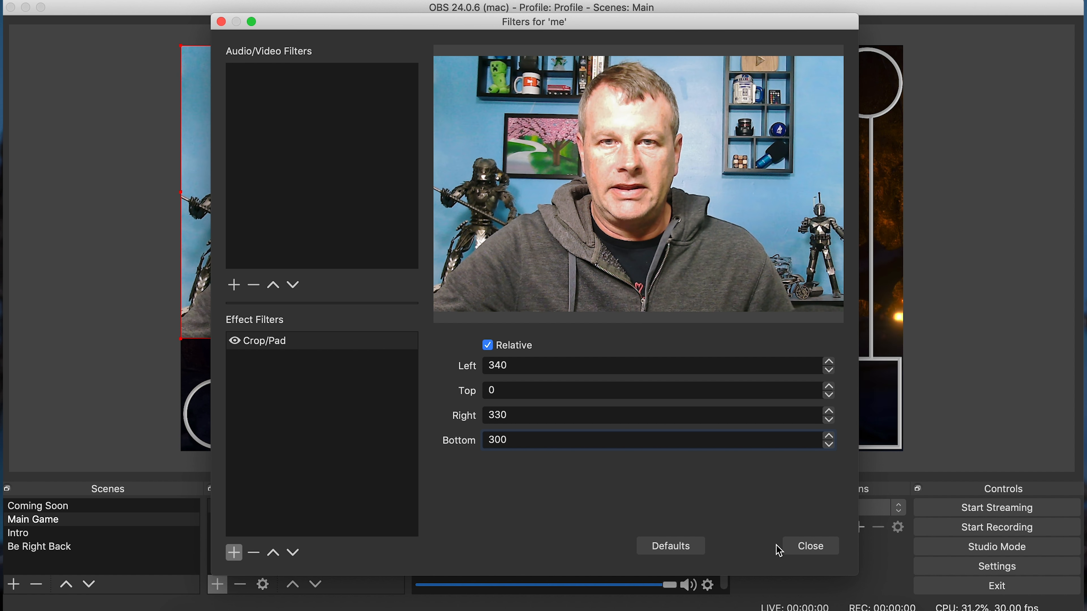
left_click(796, 552)
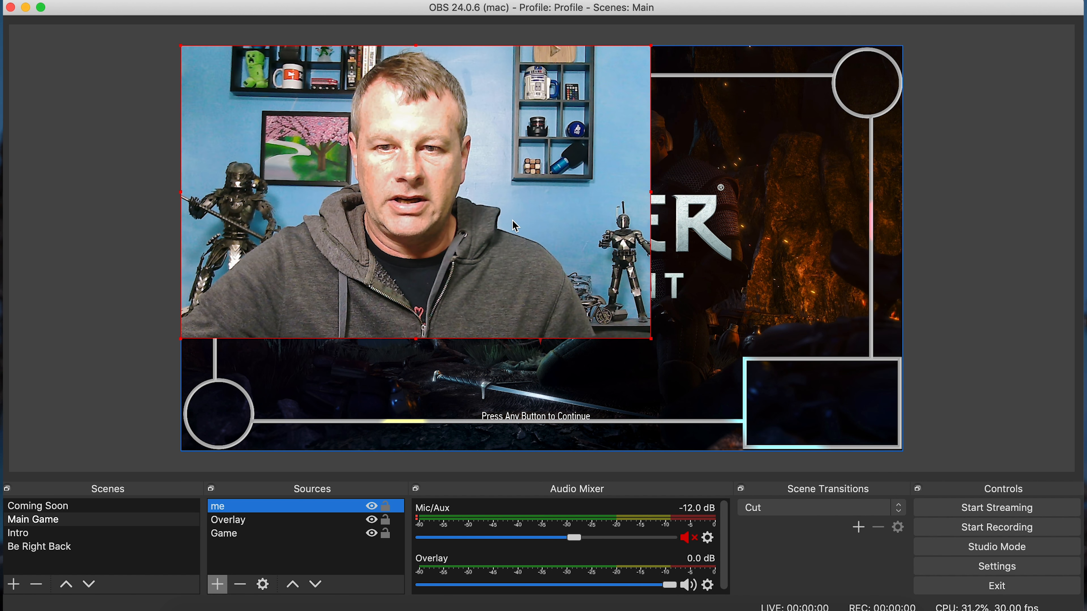
- Scale the webcam image down and position it inside the overlay's rectangular frame in the lower-right corner of the scene
left_click_drag(526, 224, 663, 323)
left_click_drag(323, 148, 785, 378)
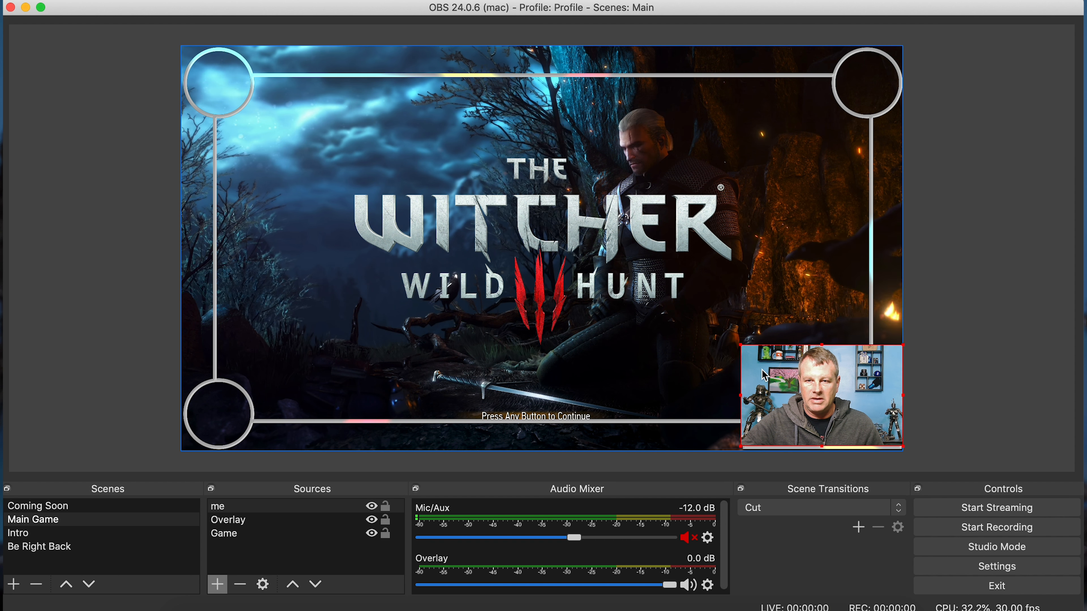
left_click_drag(741, 396, 818, 410)
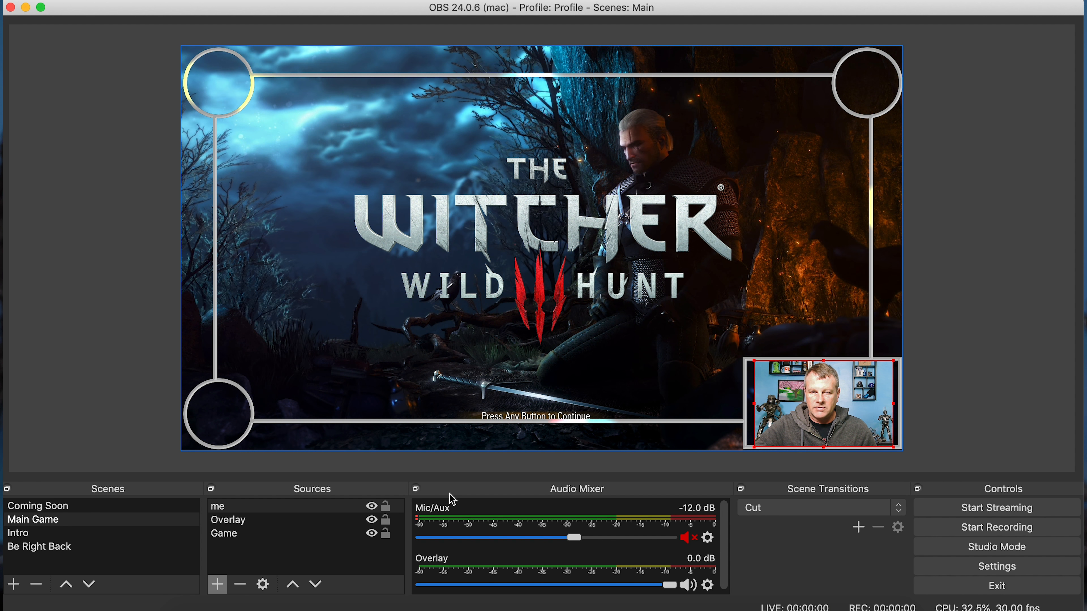
- Set the Bottom value of the webcam source's Crop/Pad filter to 400 and close the filter settings
right_click(230, 506)
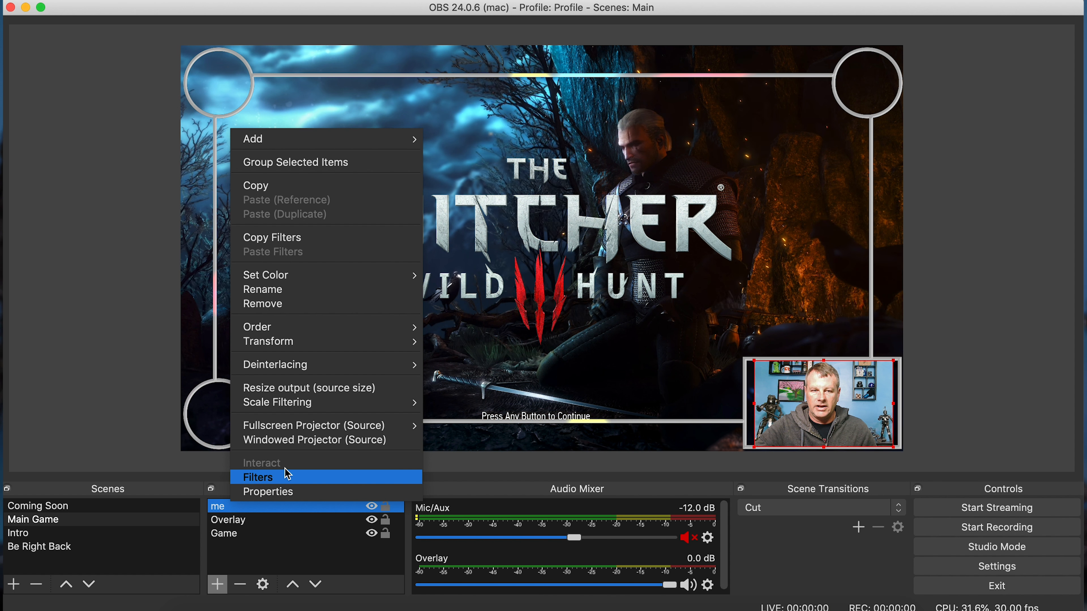
left_click(283, 477)
left_click(263, 341)
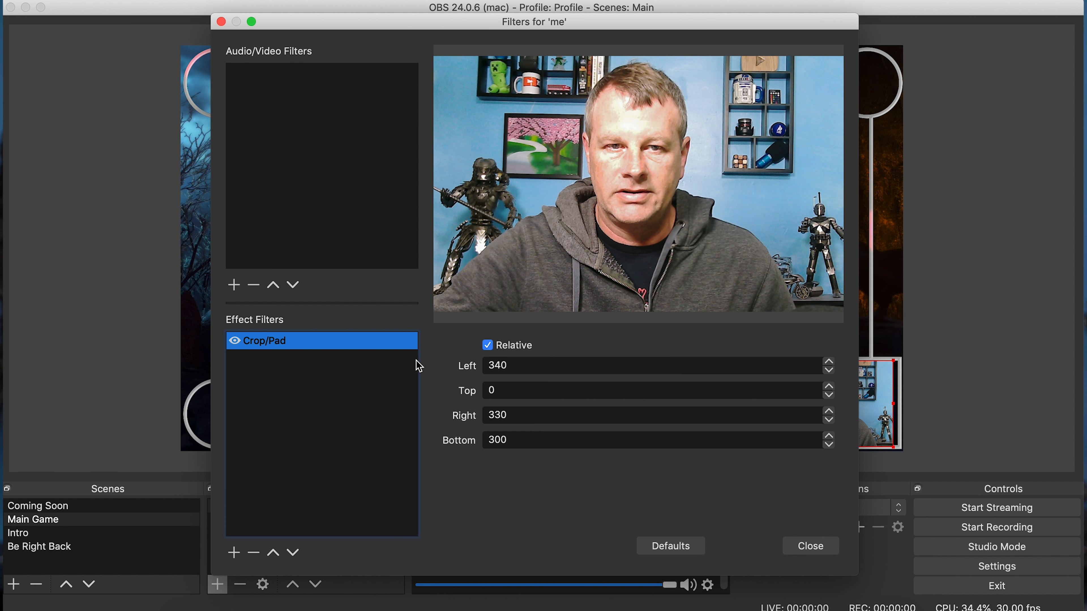
left_click(528, 438)
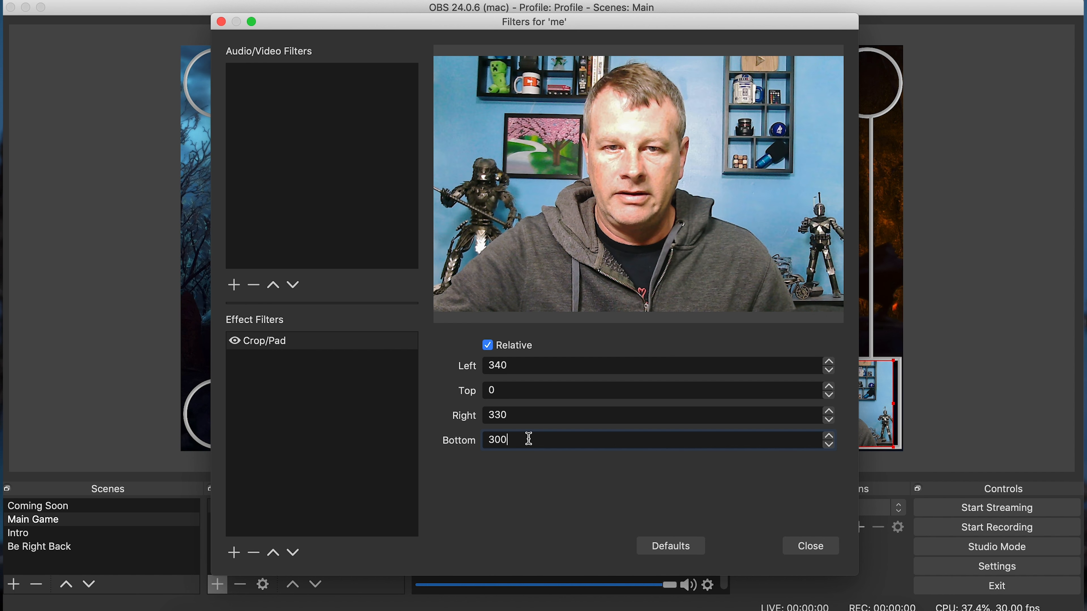
key("BackSpace")
key("BackSpace")
key("BackSpace")
type("400")
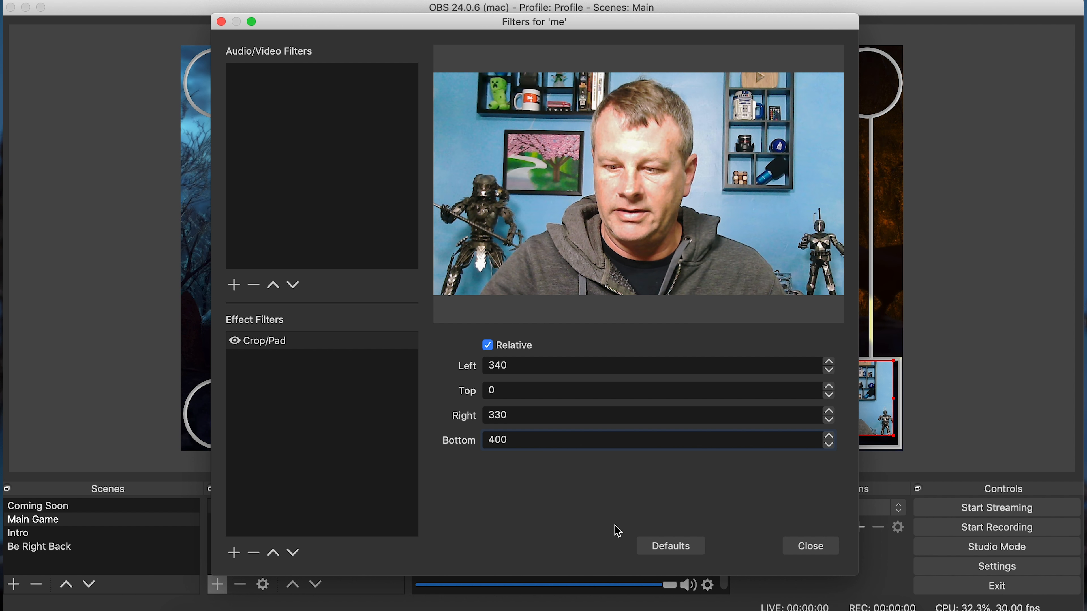
left_click(811, 547)
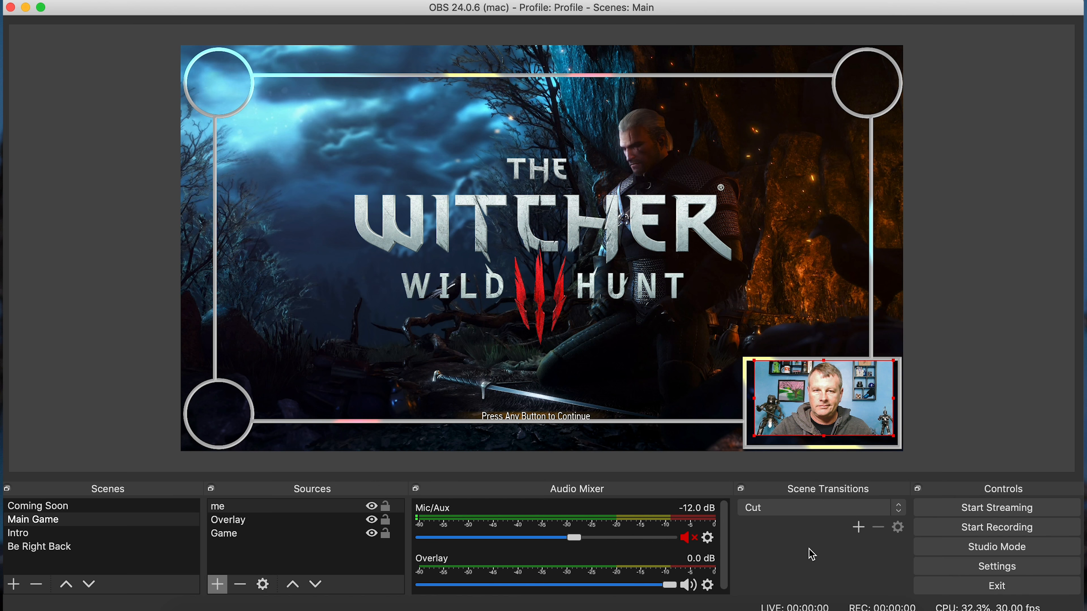
- Reposition the webcam image against the inside edge of the overlay's rectangular frame and enlarge it to fill the frame
left_click_drag(862, 399, 854, 399)
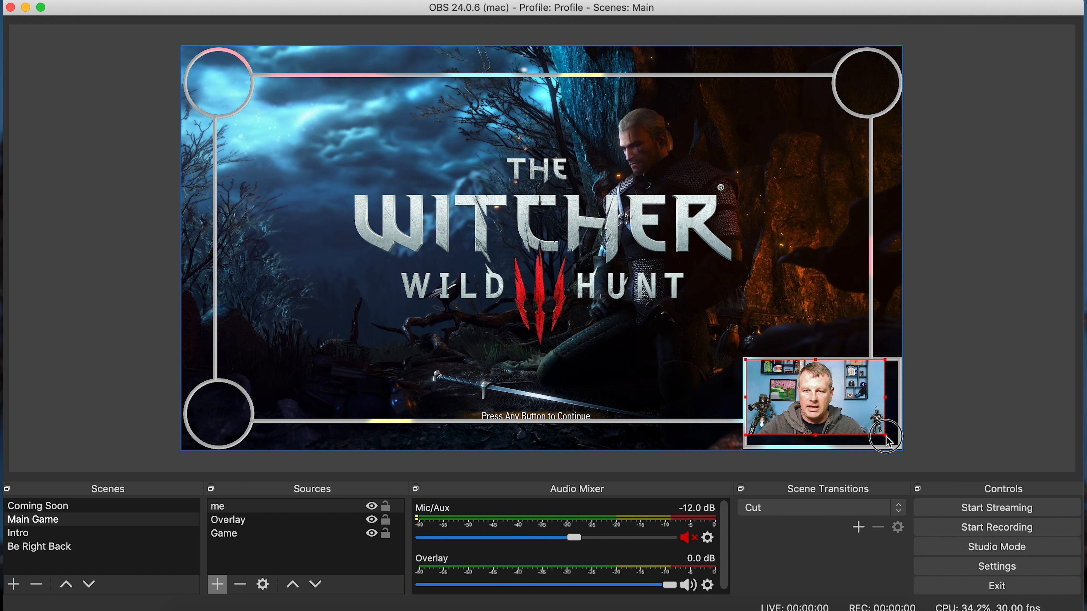
left_click_drag(885, 435, 900, 446)
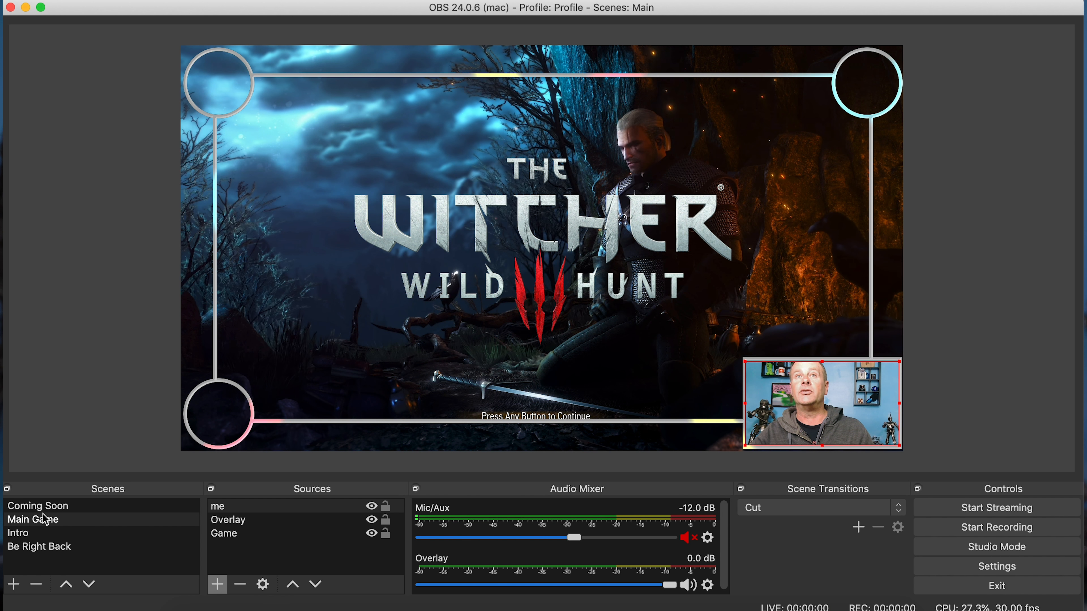
- Duplicate the Main Game scene as Main Game 2
right_click(48, 521)
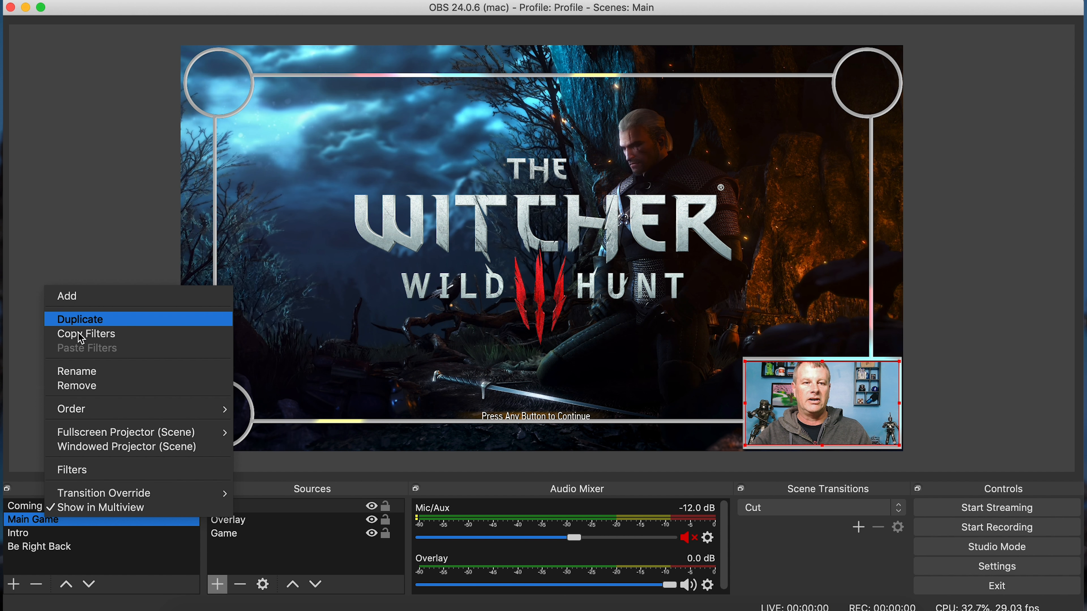
left_click(80, 320)
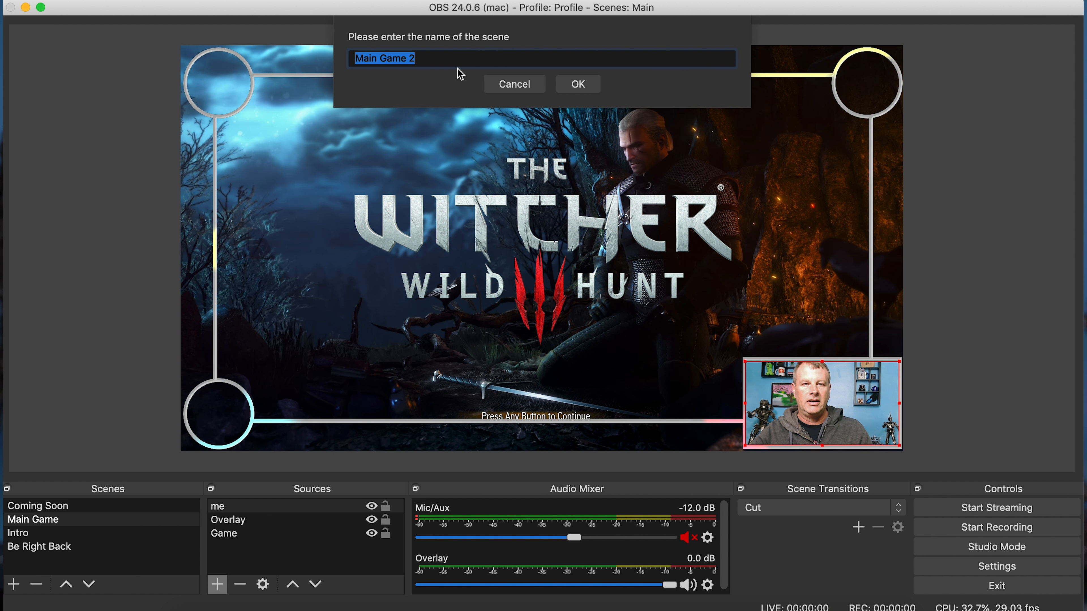
left_click(576, 84)
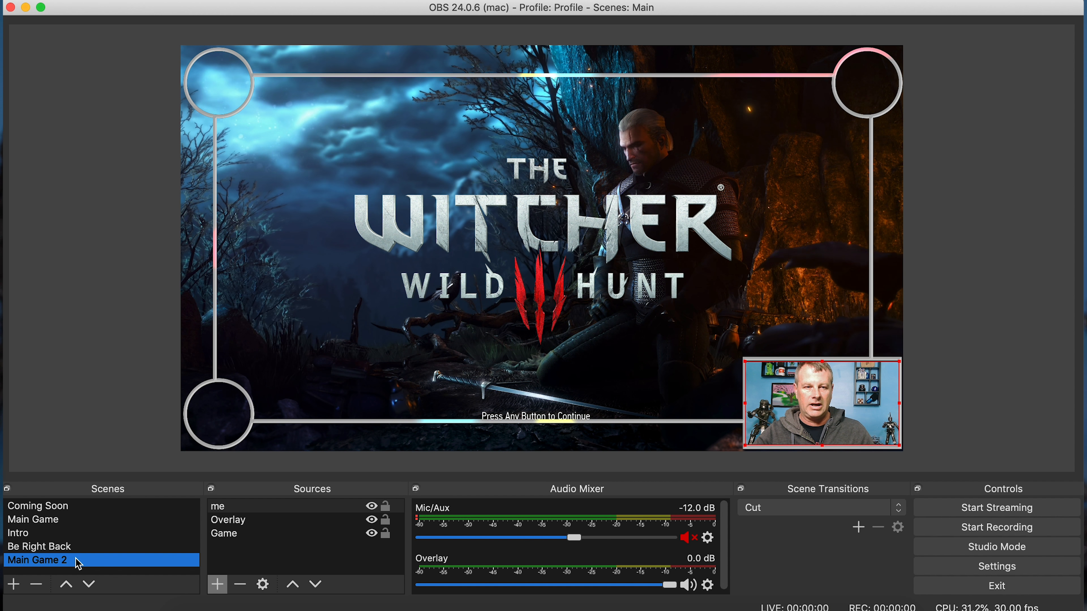
- Flip the Overlay source horizontally in Main Game 2 and move the webcam image into its frame in the scene's lower-left corner
right_click(232, 521)
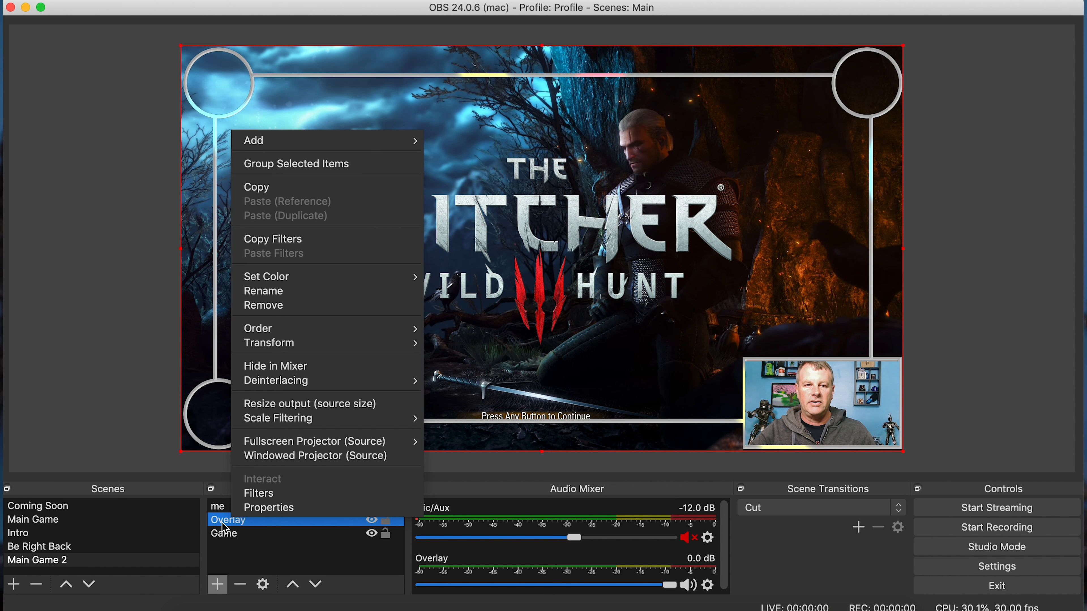
mouse_move(341, 347)
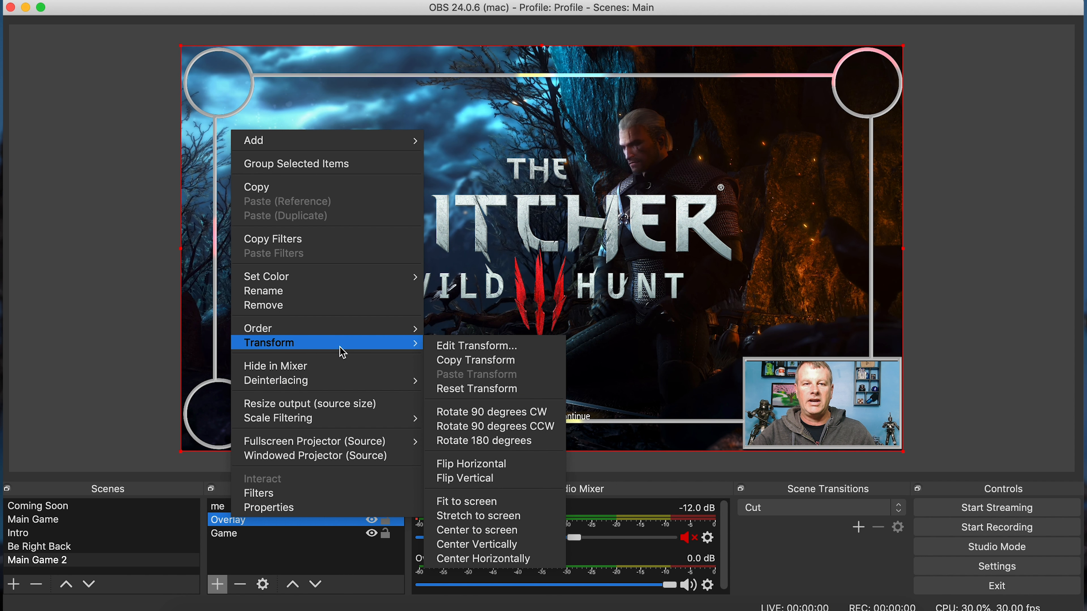
left_click(486, 468)
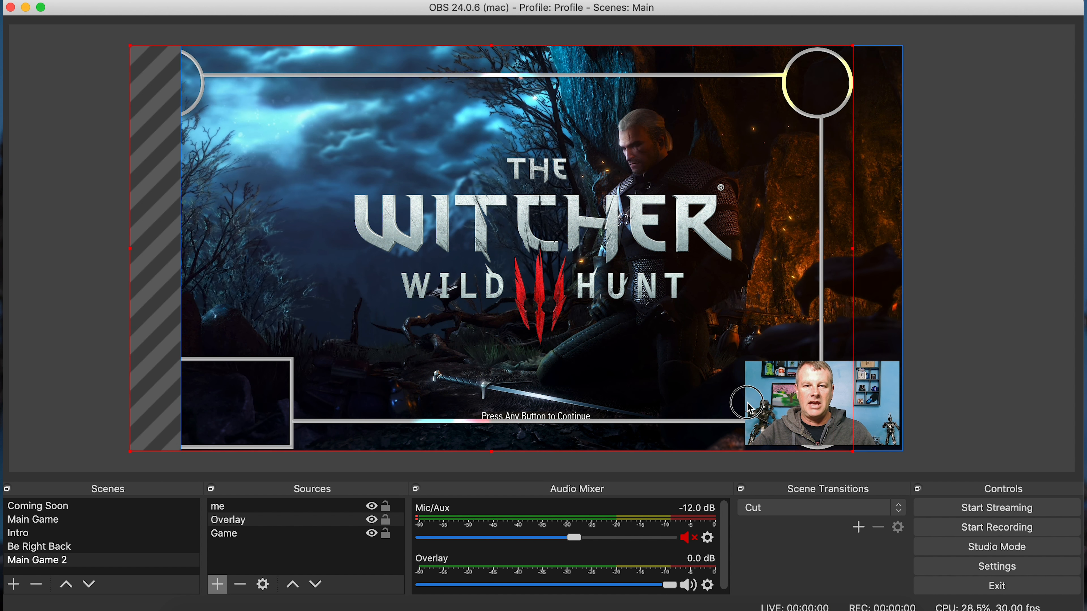
left_click(257, 507)
left_click_drag(813, 413, 253, 414)
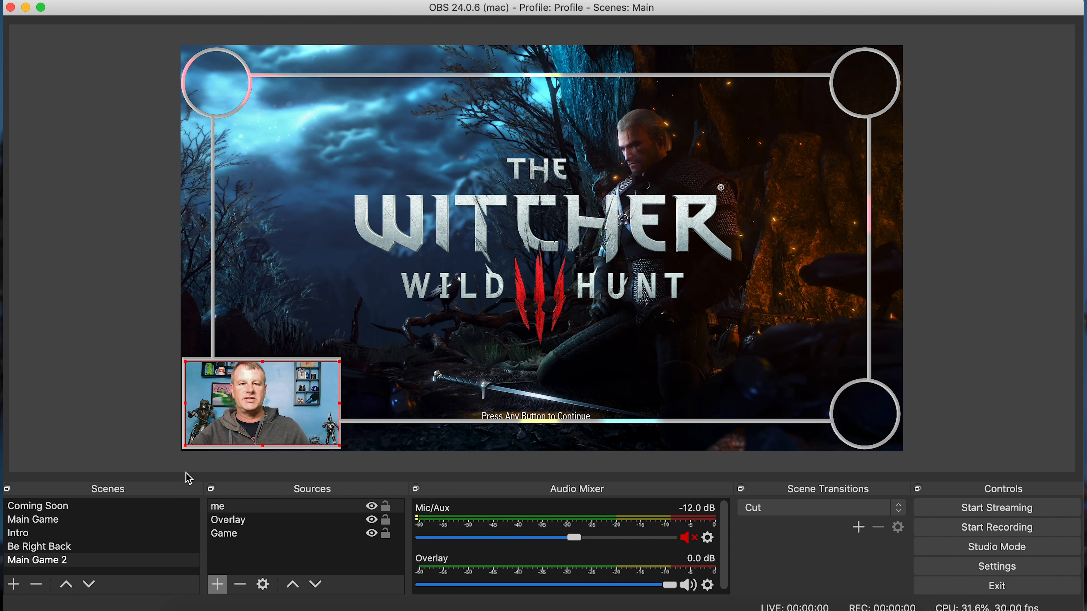
- Move the Main Game 2 scene directly below Main Game in the scene order and switch between the two to compare them
left_click(47, 561)
left_click_drag(46, 563, 47, 528)
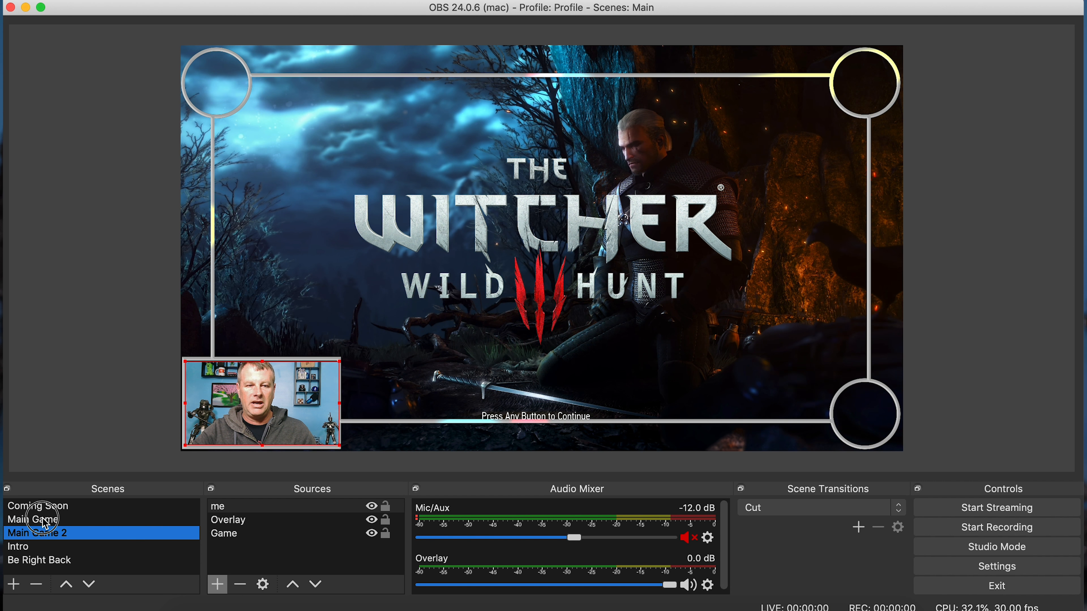
left_click(45, 520)
left_click(47, 534)
left_click(45, 520)
left_click(47, 534)
left_click(45, 521)
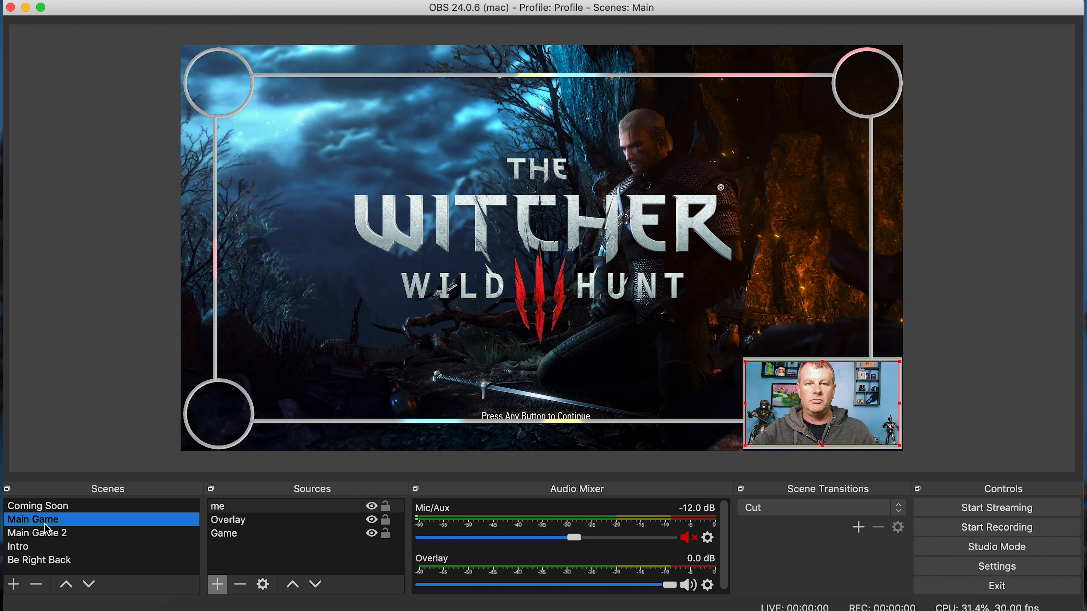
- Nudge the webcam image in Main Game 2 slightly up and to the left within the overlay's frame
left_click(46, 535)
left_click(295, 411)
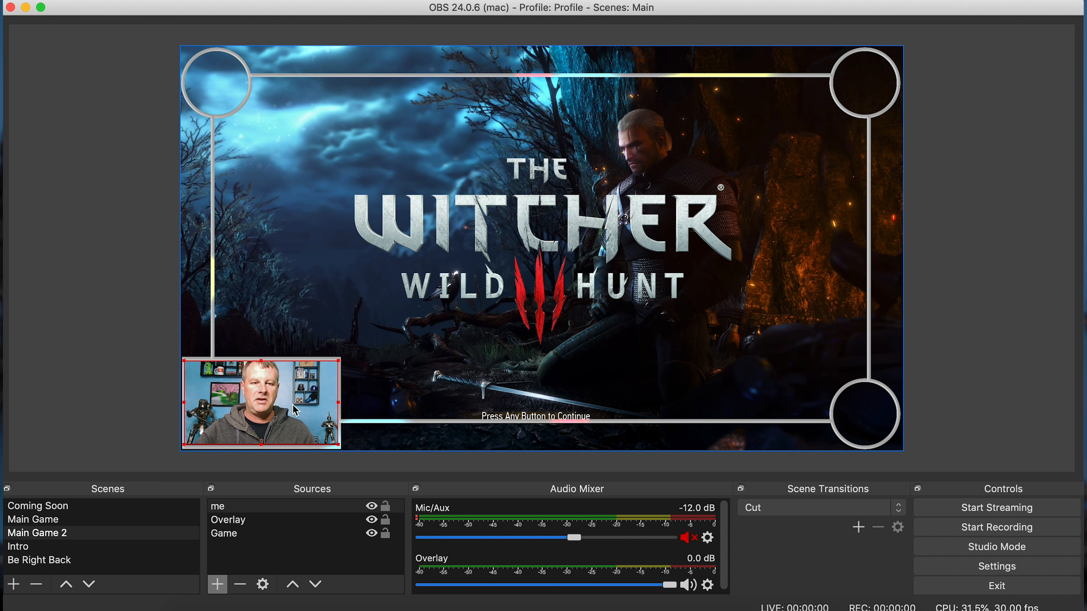
left_click_drag(293, 405, 291, 403)
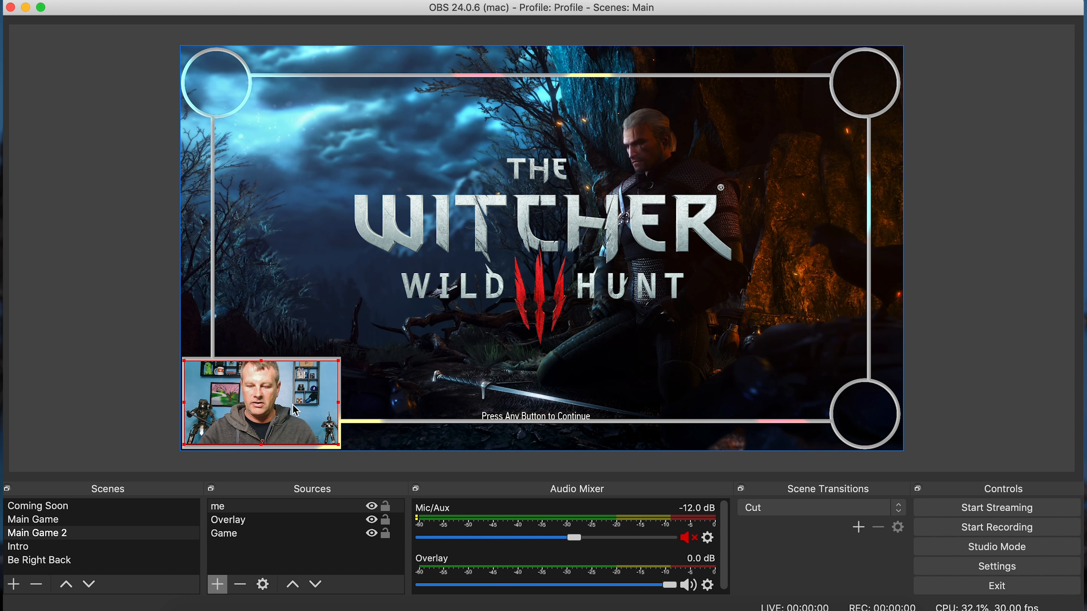
- Switch repeatedly between Main Game and Main Game 2 to compare the webcam and overlay placement, ending on Main Game
left_click(37, 534)
left_click(36, 521)
left_click(37, 538)
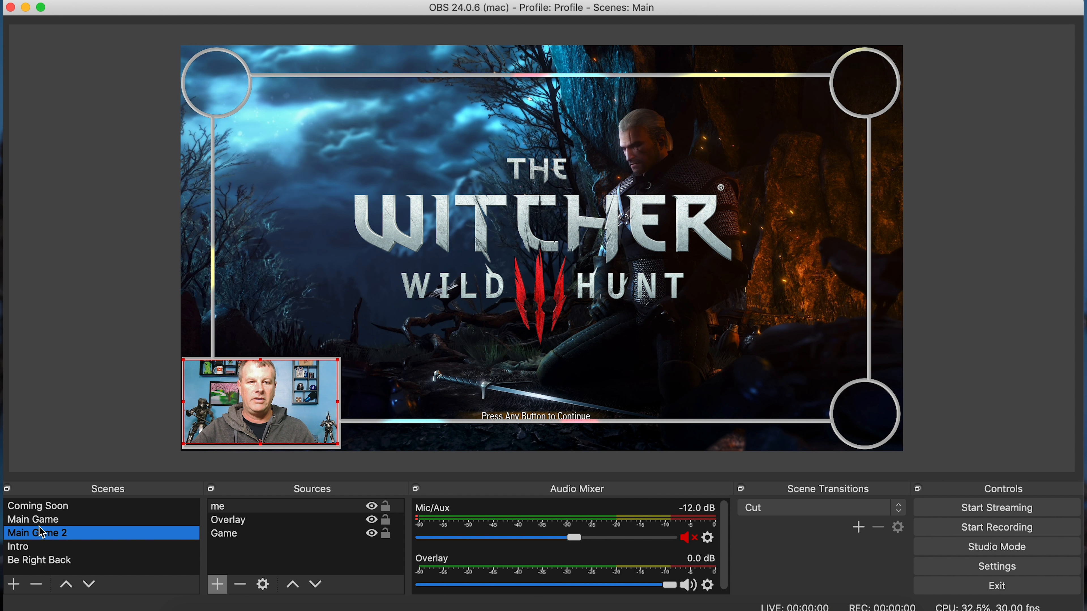
left_click(46, 518)
left_click(46, 528)
left_click(46, 523)
left_click(46, 529)
left_click(49, 523)
left_click(49, 532)
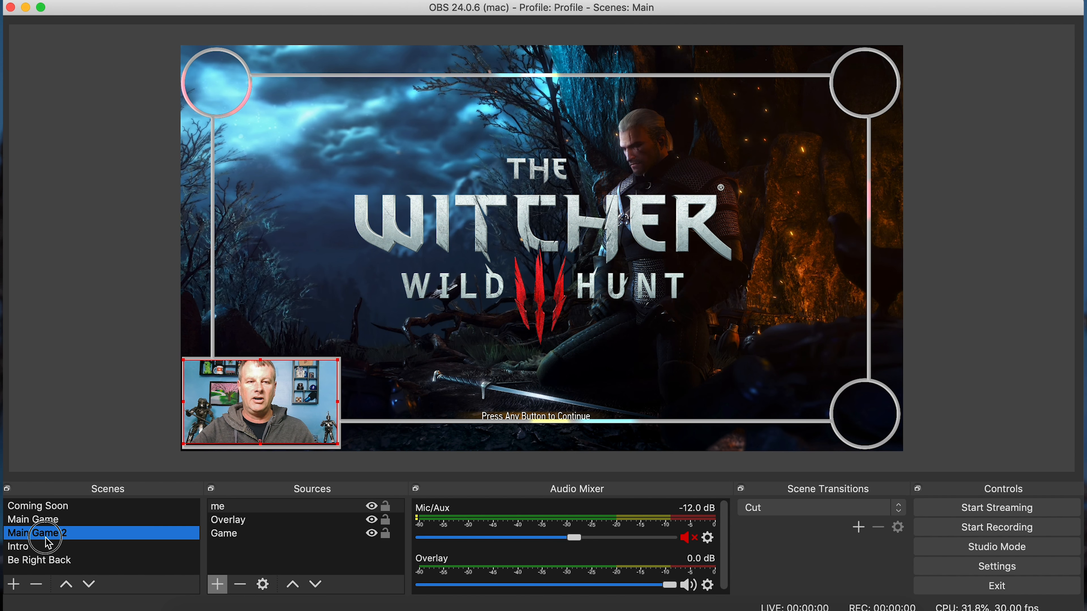
left_click(48, 522)
left_click(49, 533)
left_click(45, 522)
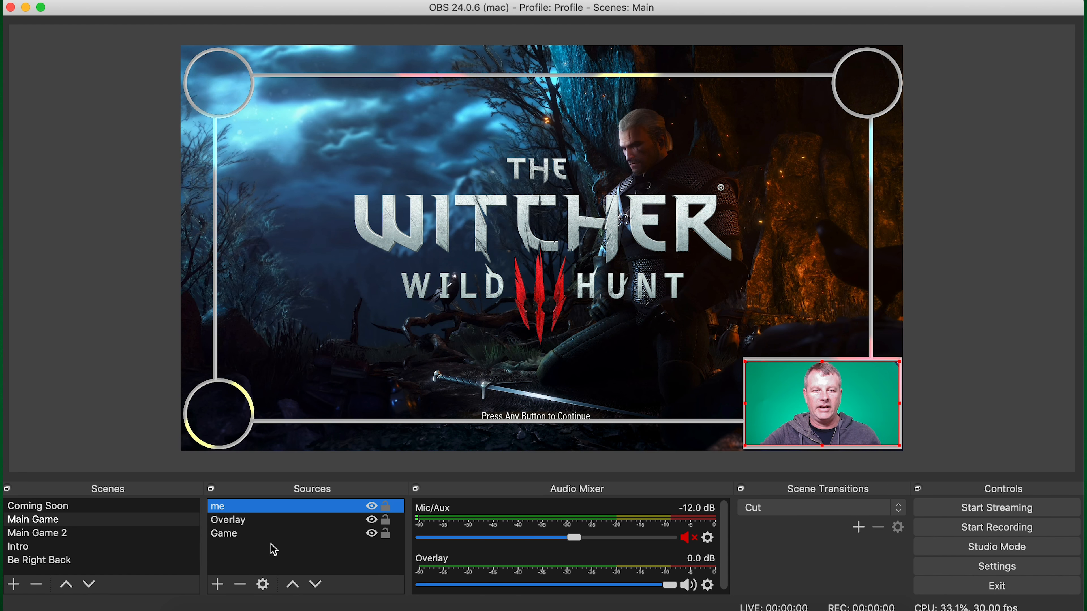
- Add a Chroma Key effect filter with its default name to the webcam source to remove the green background
right_click(262, 509)
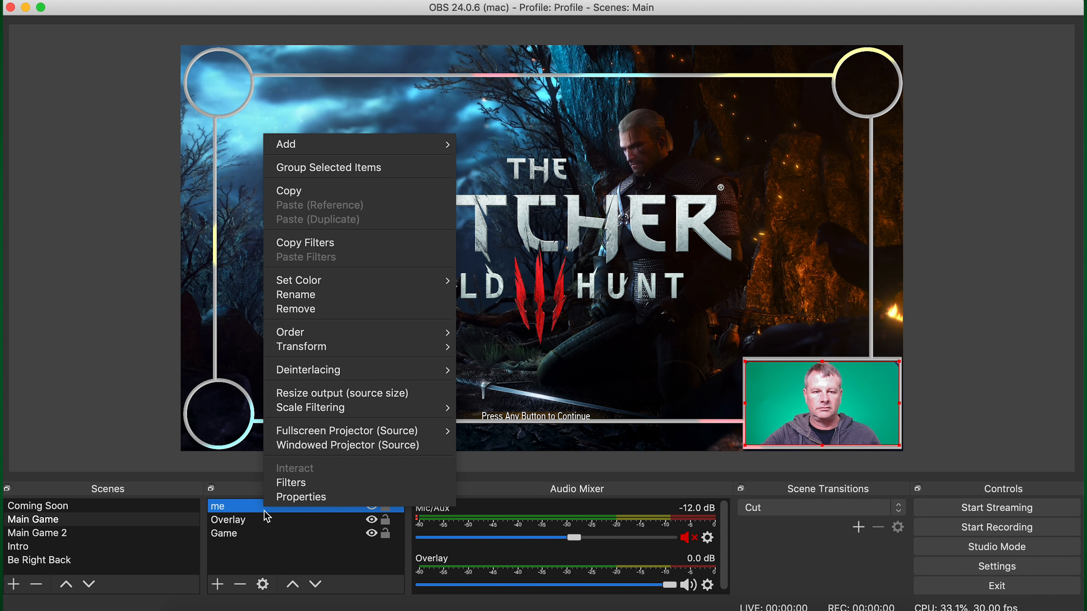
left_click(299, 485)
left_click(235, 554)
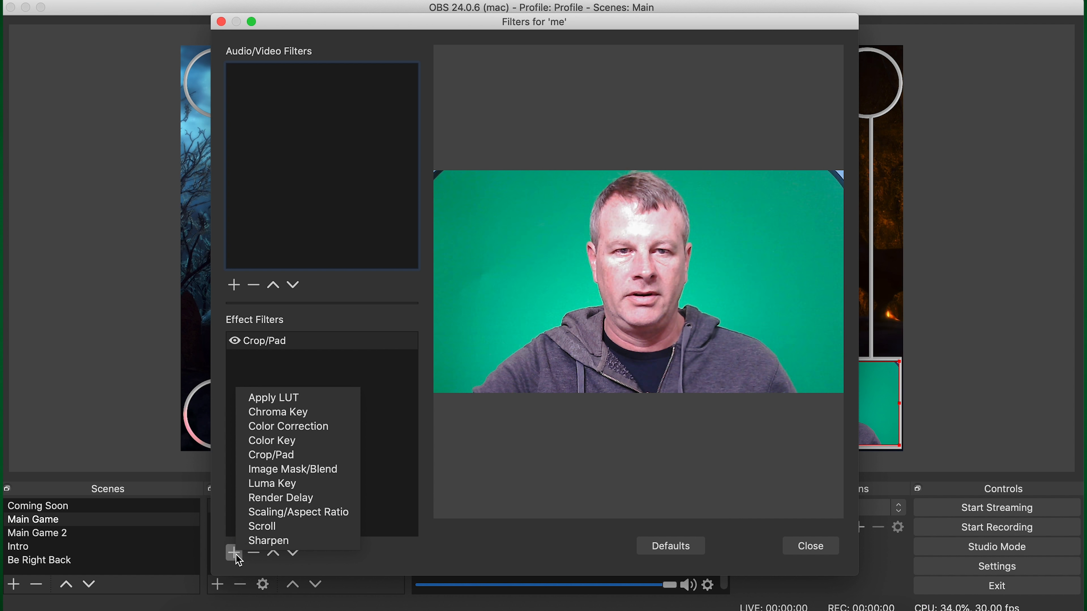
left_click(317, 413)
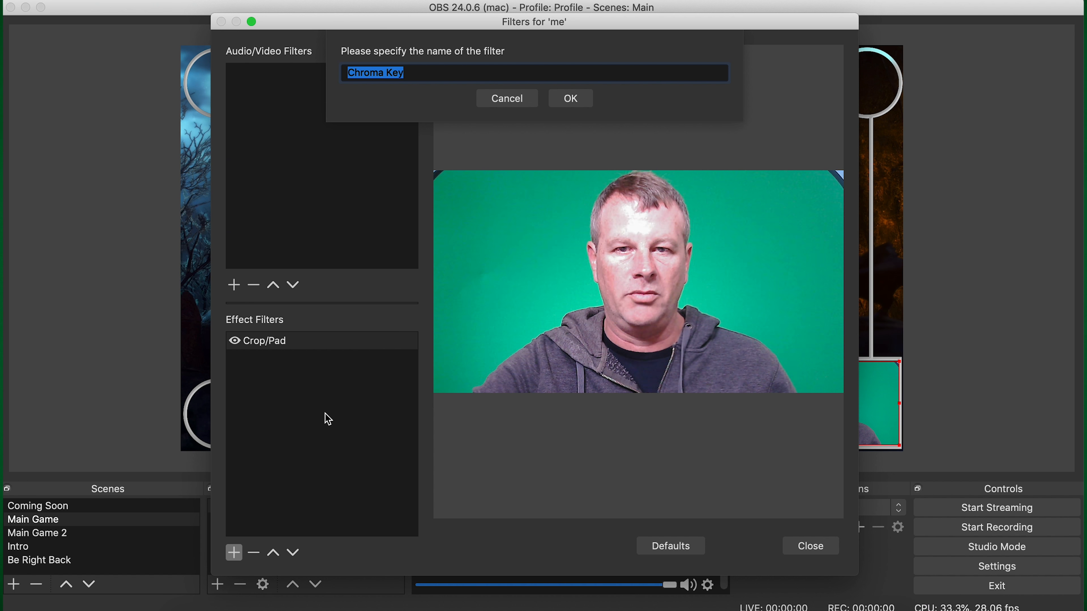
left_click(577, 106)
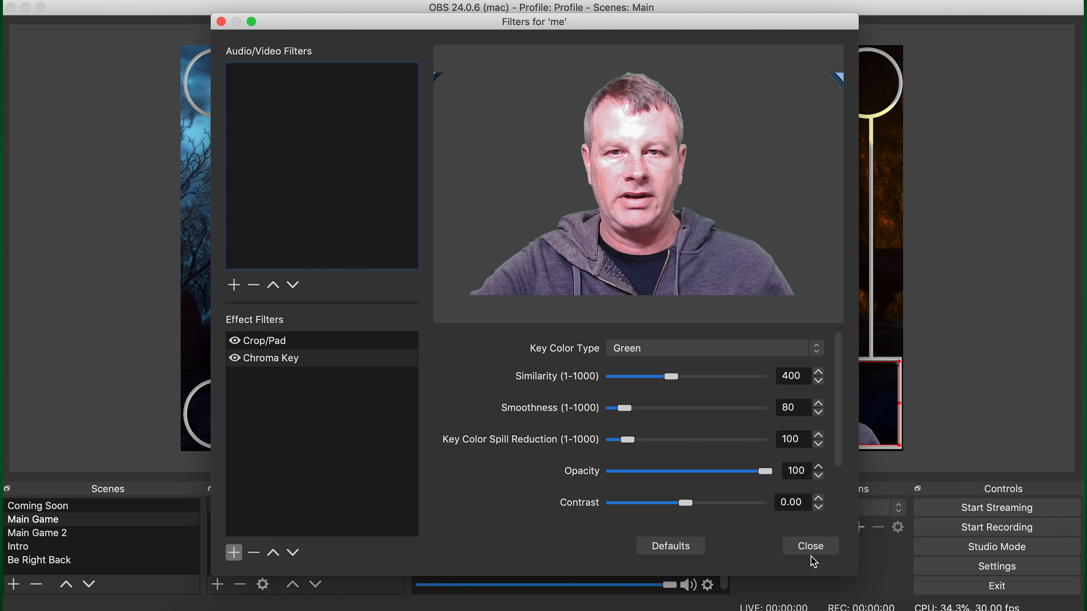
- Set the webcam Crop/Pad filter's Left and Right values to 375 to trim the leftover corners, and close the filter settings
left_click(274, 342)
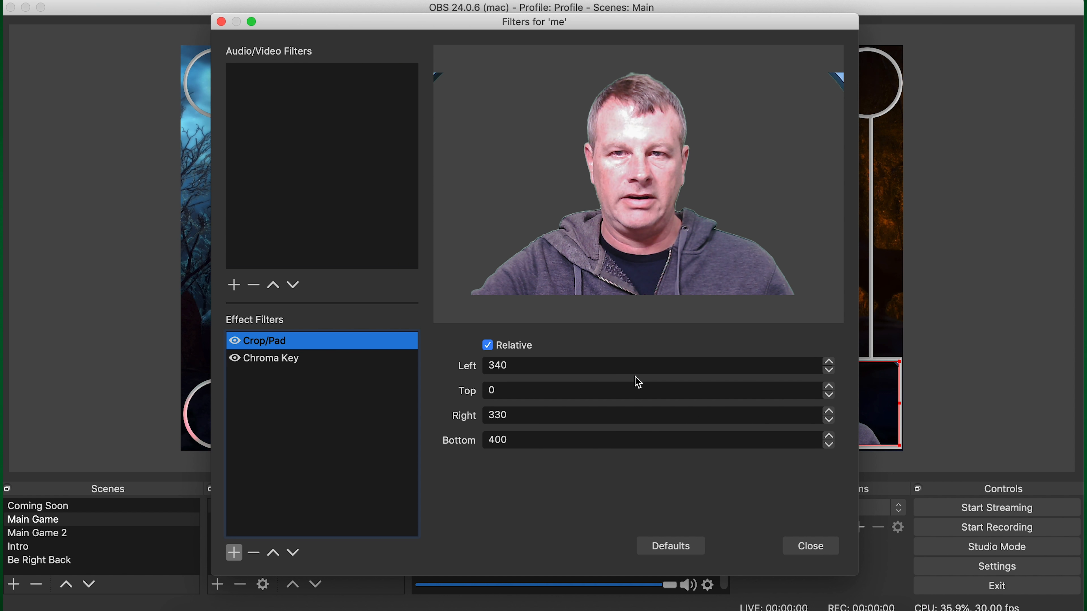
left_click(829, 363)
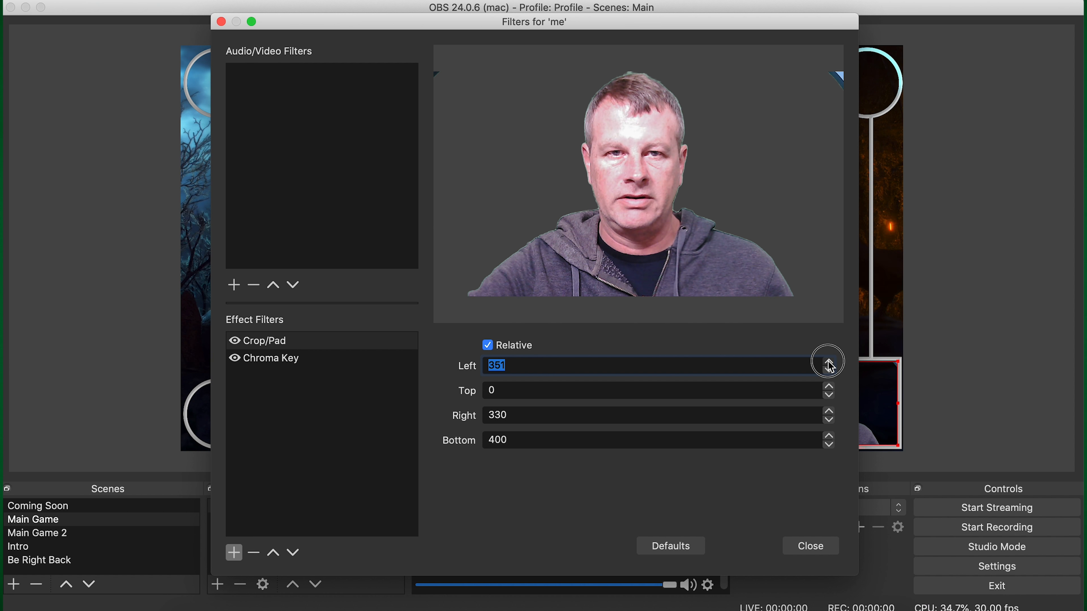
left_click(830, 363)
left_click(830, 411)
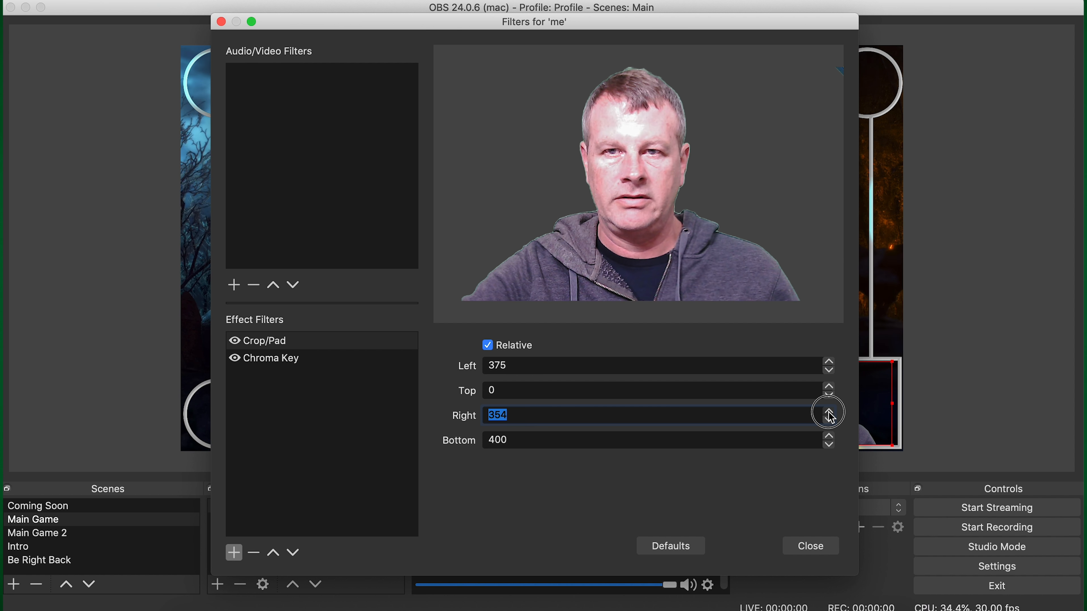
left_click(829, 412)
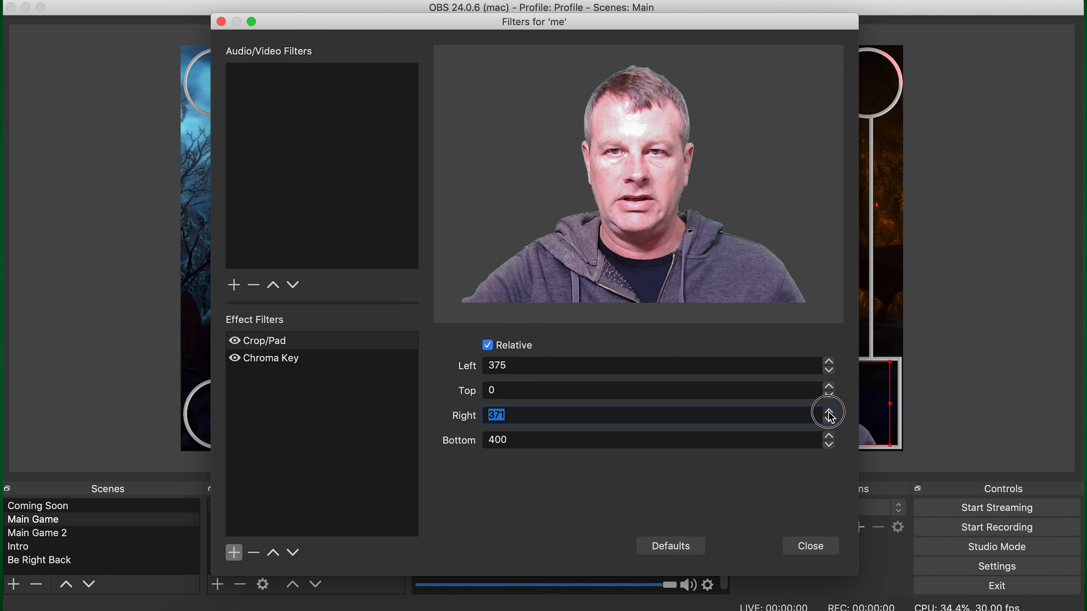
left_click(830, 421)
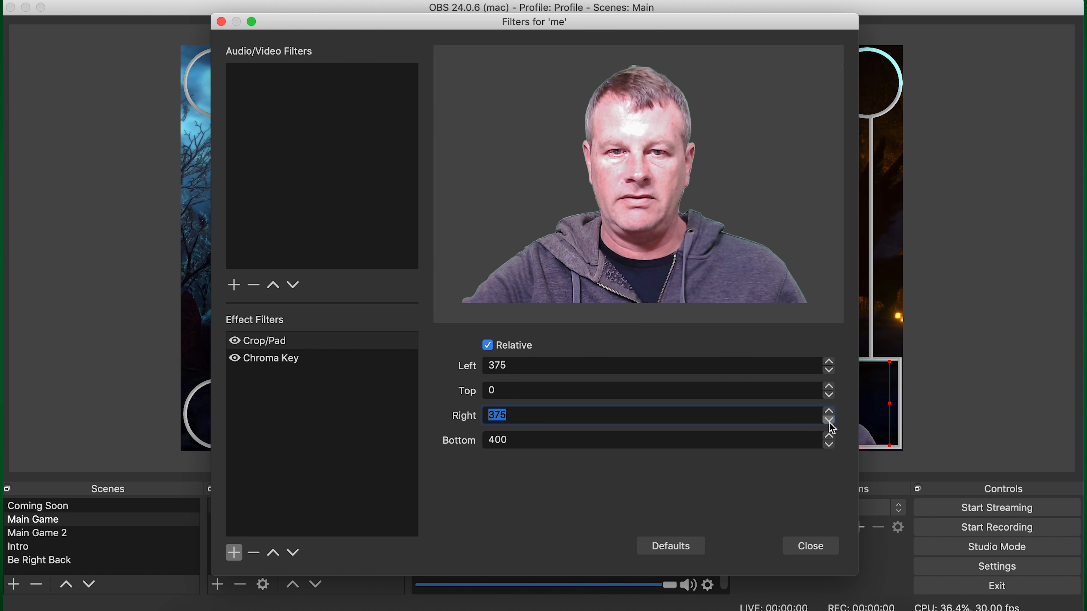
left_click(812, 547)
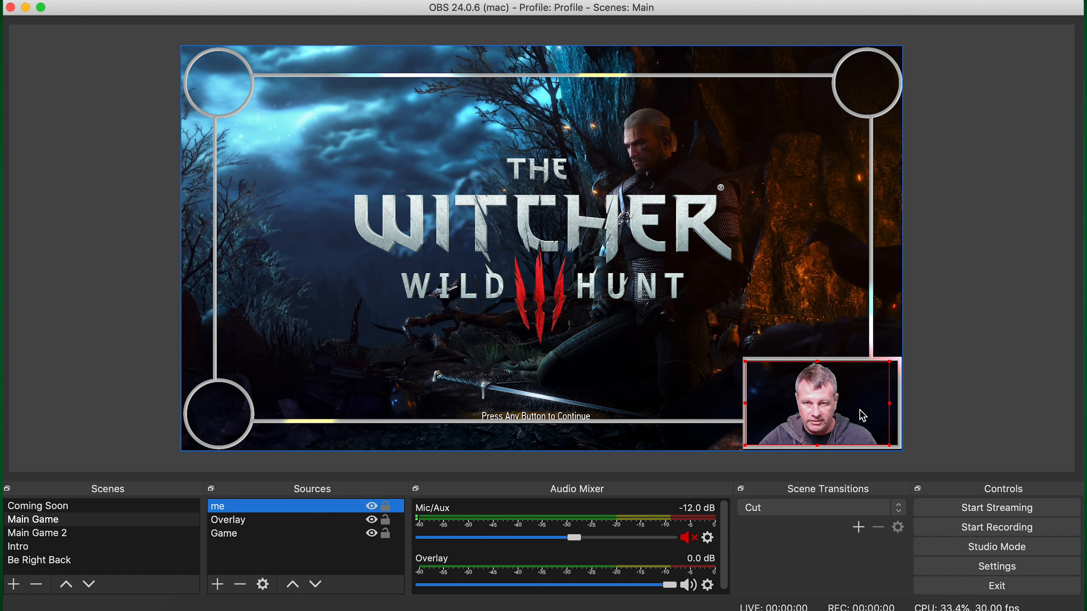
- Hide the Overlay source and enlarge the keyed webcam image, placing it in the lower-right corner of the Main Game scene
left_click_drag(863, 416, 793, 273)
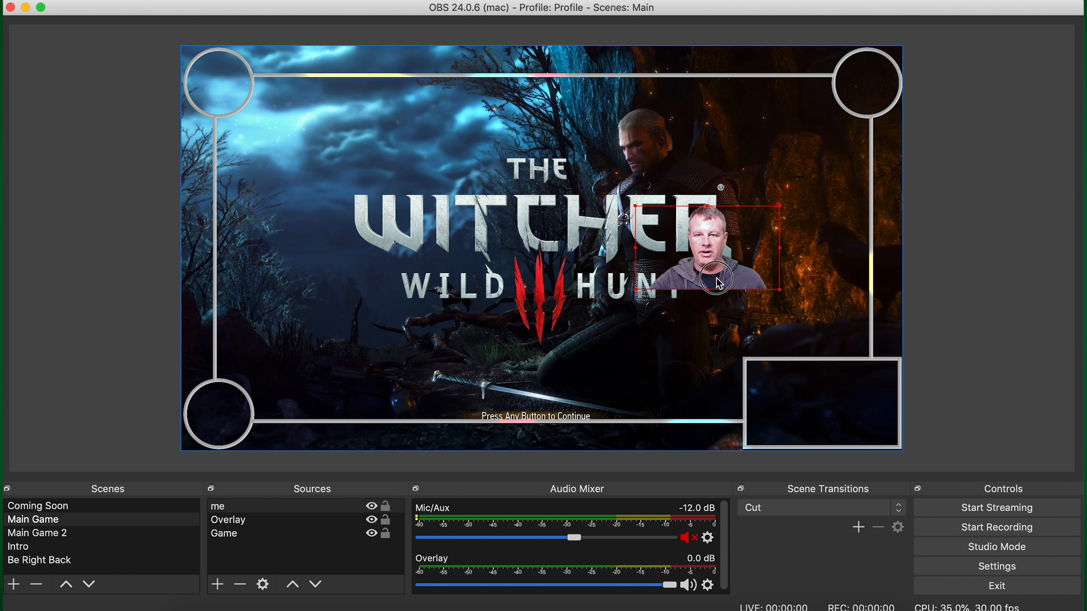
left_click_drag(717, 279, 741, 307)
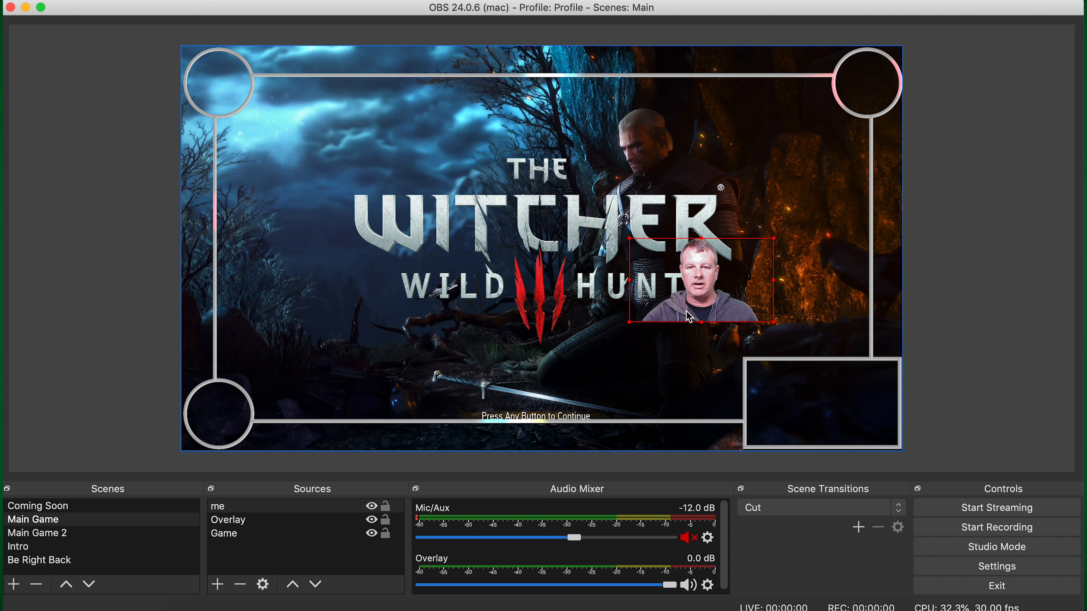
left_click(371, 520)
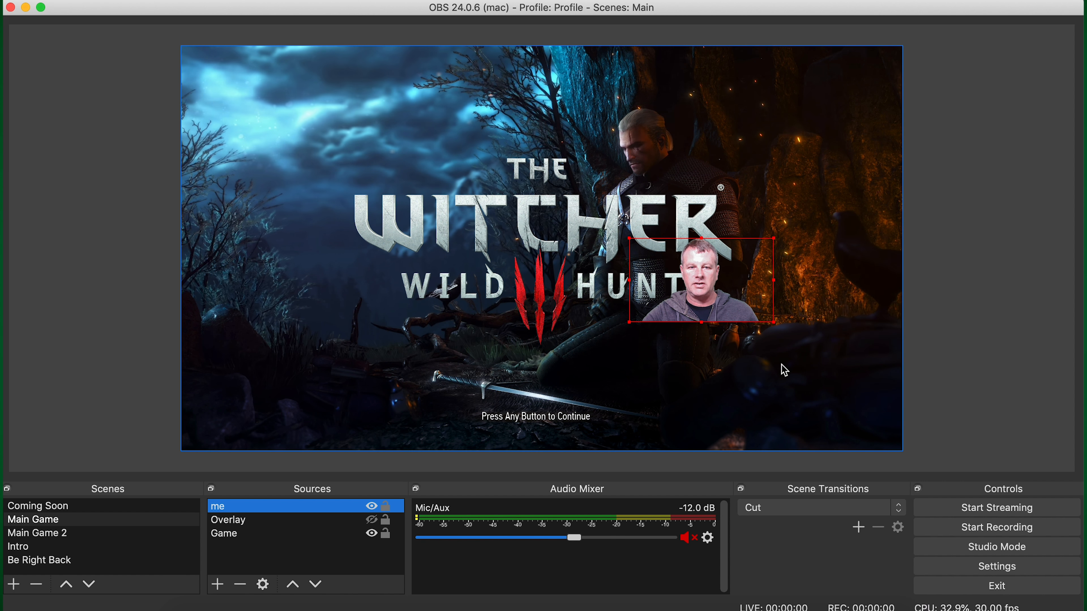
left_click_drag(774, 322, 832, 422)
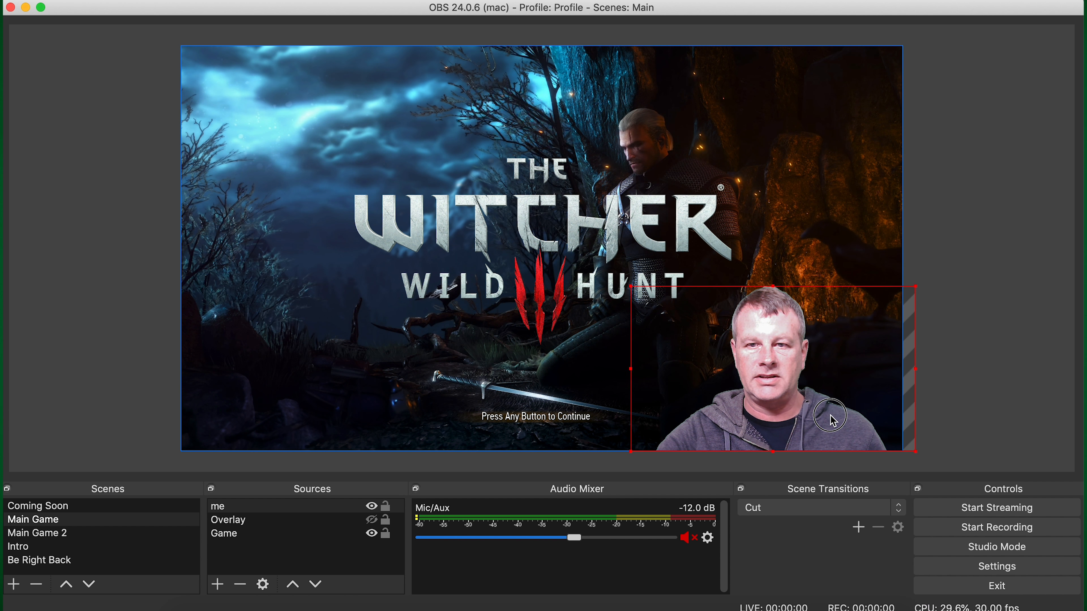
- Shrink the keyed webcam image and align it flush with the canvas's lower-right corner
left_click_drag(642, 292, 689, 364)
mouse_move(785, 389)
left_mouse_down()
mouse_move(783, 402)
mouse_move(764, 406)
mouse_move(788, 407)
mouse_move(777, 409)
left_mouse_up()
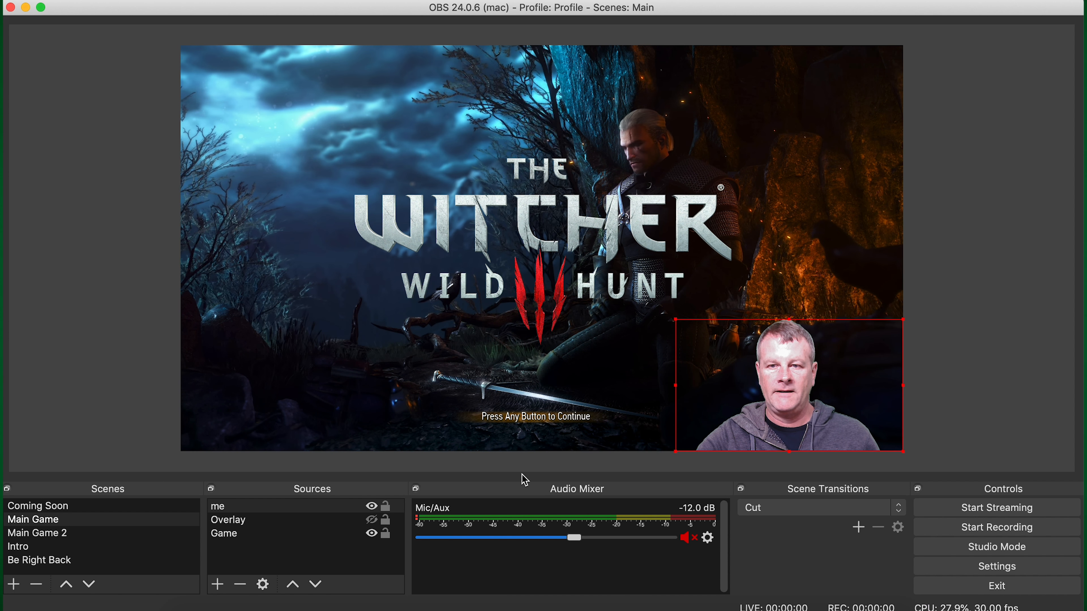
- In the webcam source's Chroma Key filter, set Smoothness to 63, Key Color Spill Reduction to 119 and Similarity to 449
right_click(291, 507)
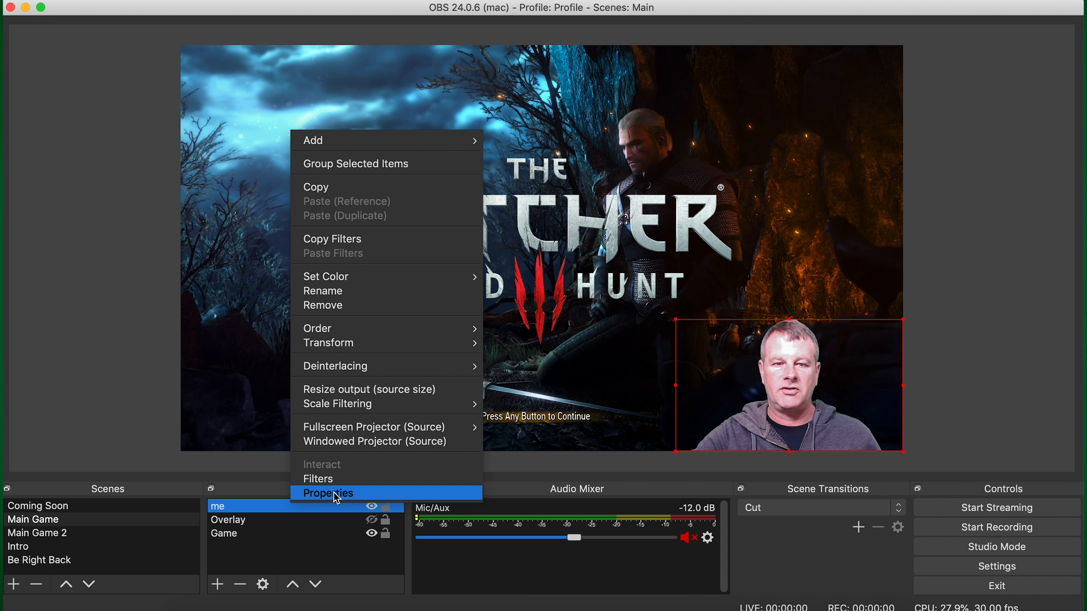
left_click(381, 479)
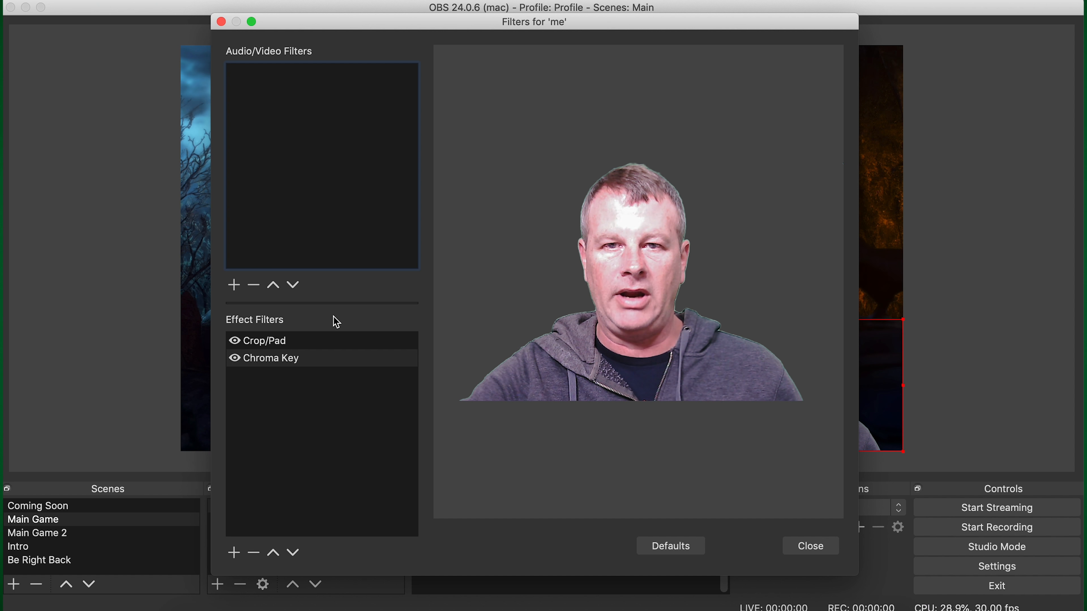
left_click(268, 367)
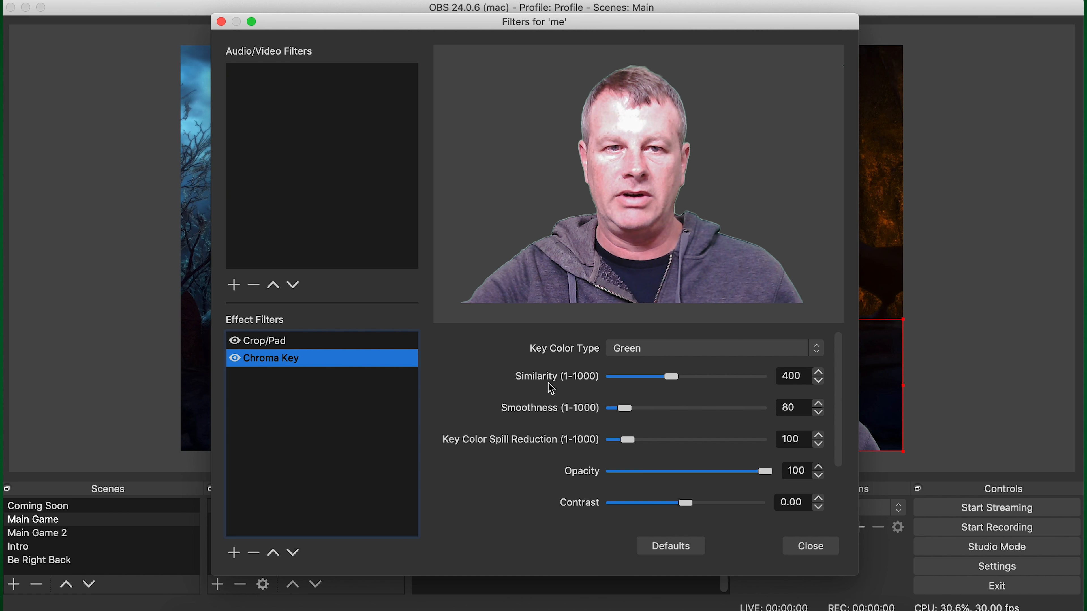
mouse_move(631, 412)
left_mouse_down()
mouse_move(657, 411)
mouse_move(624, 412)
left_mouse_up()
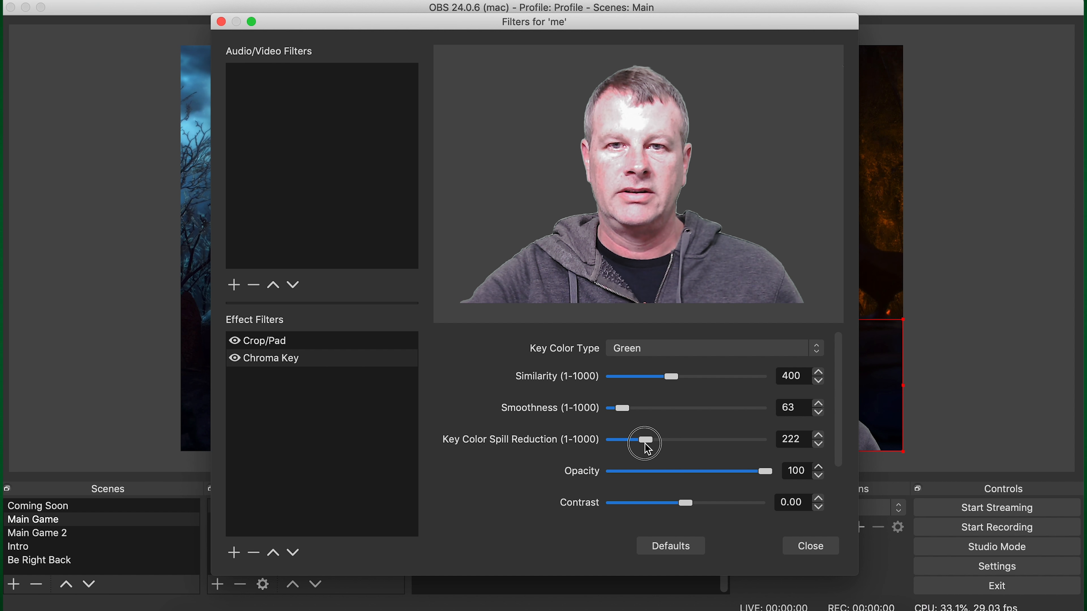
left_click_drag(646, 447, 625, 441)
mouse_move(672, 377)
left_mouse_down()
mouse_move(655, 377)
mouse_move(675, 384)
left_mouse_up()
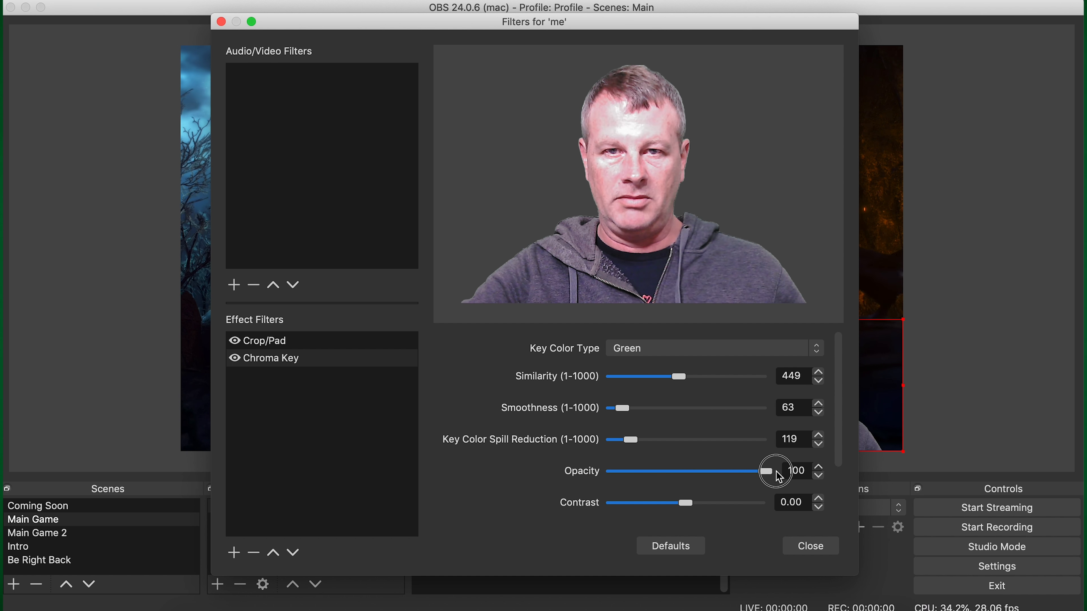
- Set the Chroma Key filter's Contrast to -0.16, Brightness to -0.11 and Gamma to -0.12
mouse_move(687, 507)
left_mouse_down()
mouse_move(753, 498)
mouse_move(657, 498)
mouse_move(692, 498)
mouse_move(678, 497)
left_mouse_up()
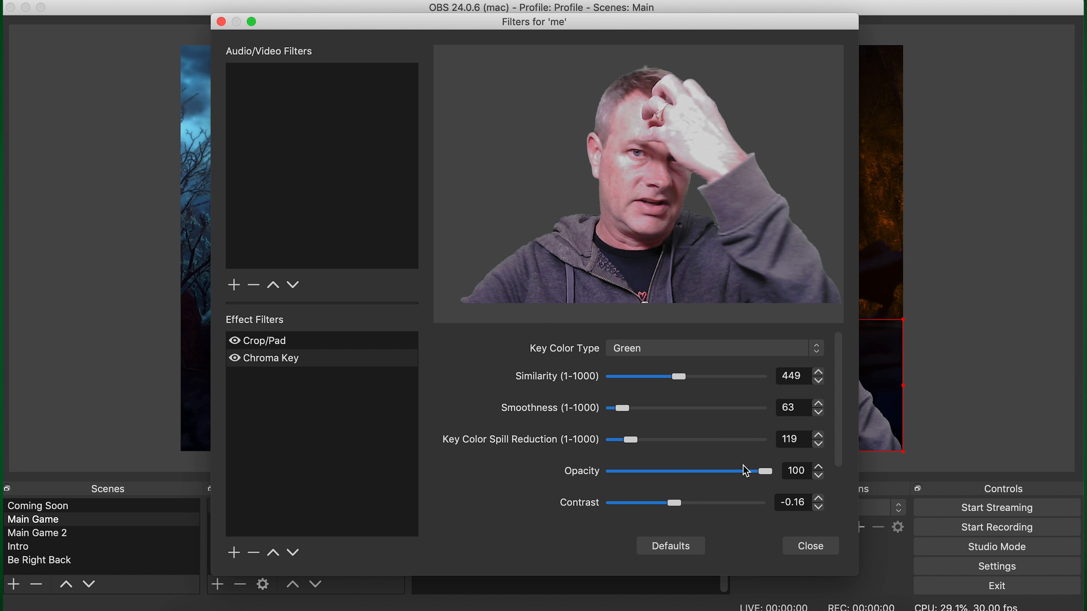
left_click(839, 419)
left_click_drag(842, 425, 837, 484)
mouse_move(688, 472)
left_mouse_down()
mouse_move(665, 476)
mouse_move(677, 475)
left_mouse_up()
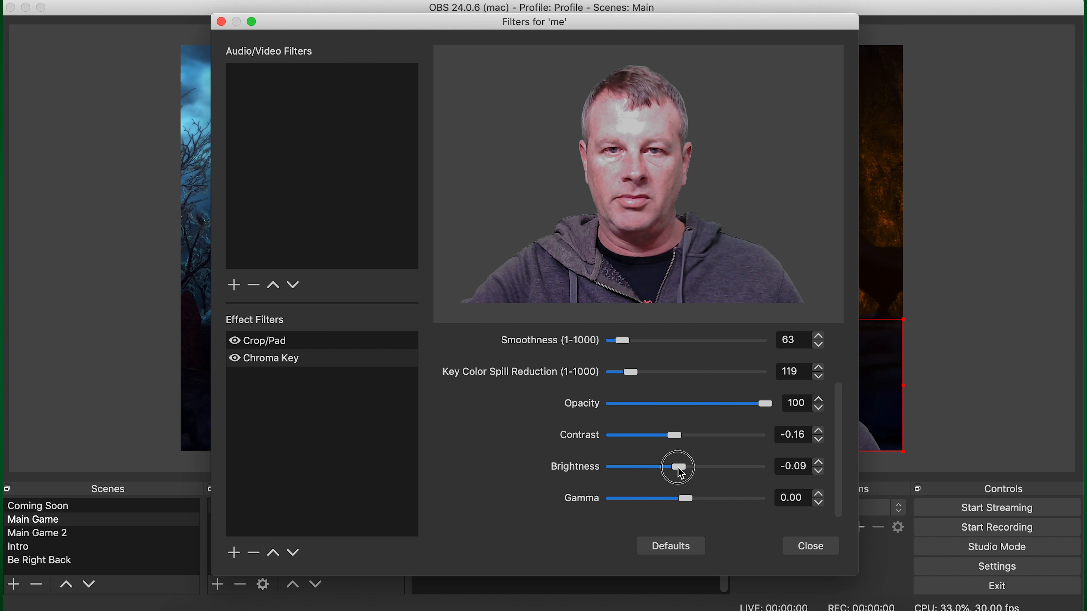
mouse_move(685, 502)
left_mouse_down()
mouse_move(667, 498)
mouse_move(678, 498)
left_mouse_up()
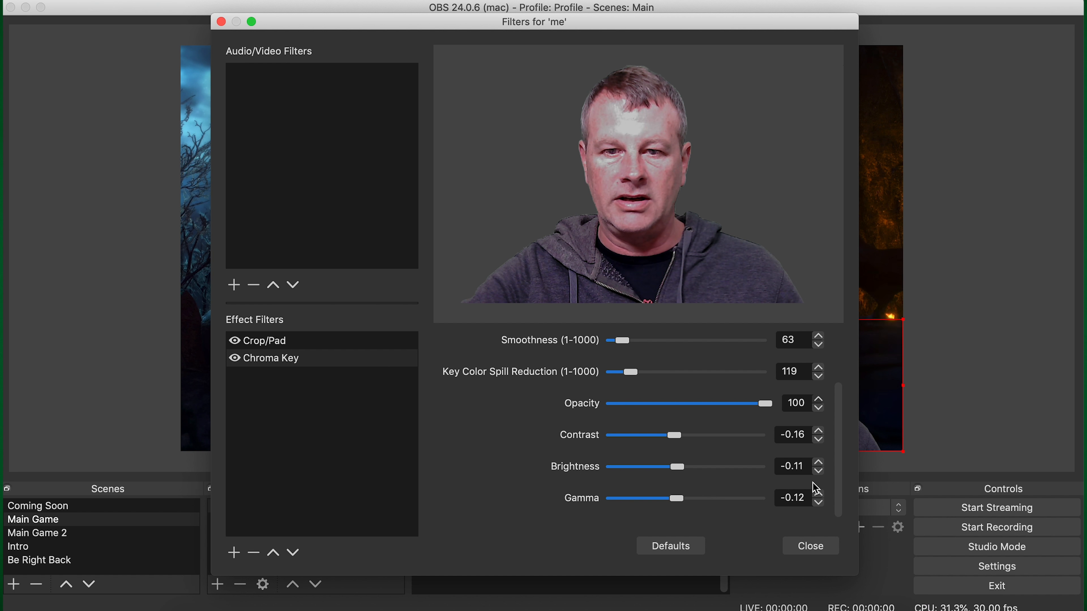
- Try the Custom key color type, open its color selection dialog, and cancel it without choosing a color
left_click_drag(842, 493, 837, 399)
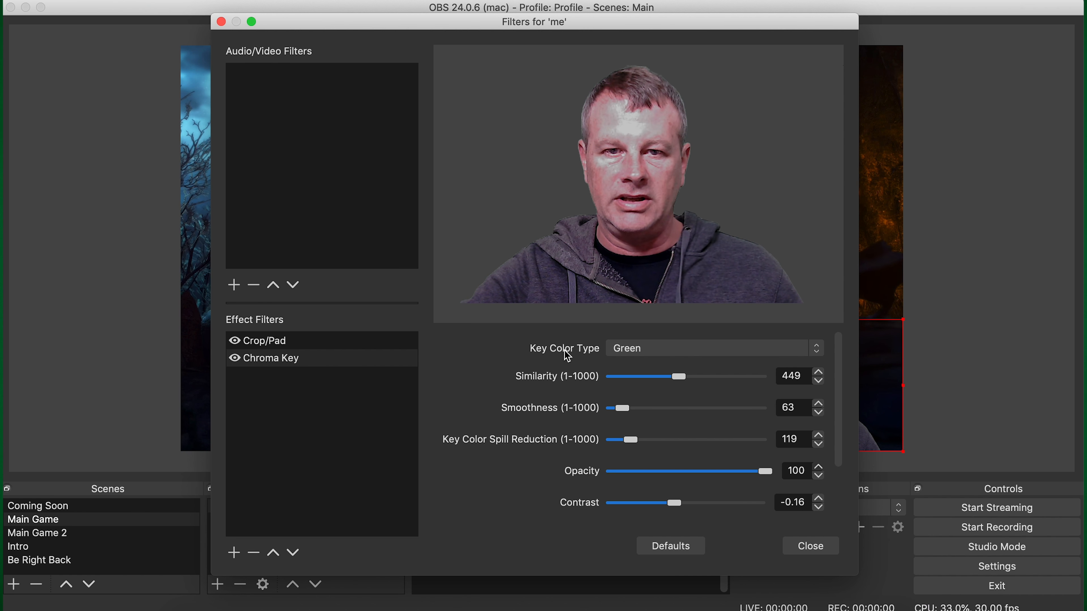
left_click(818, 356)
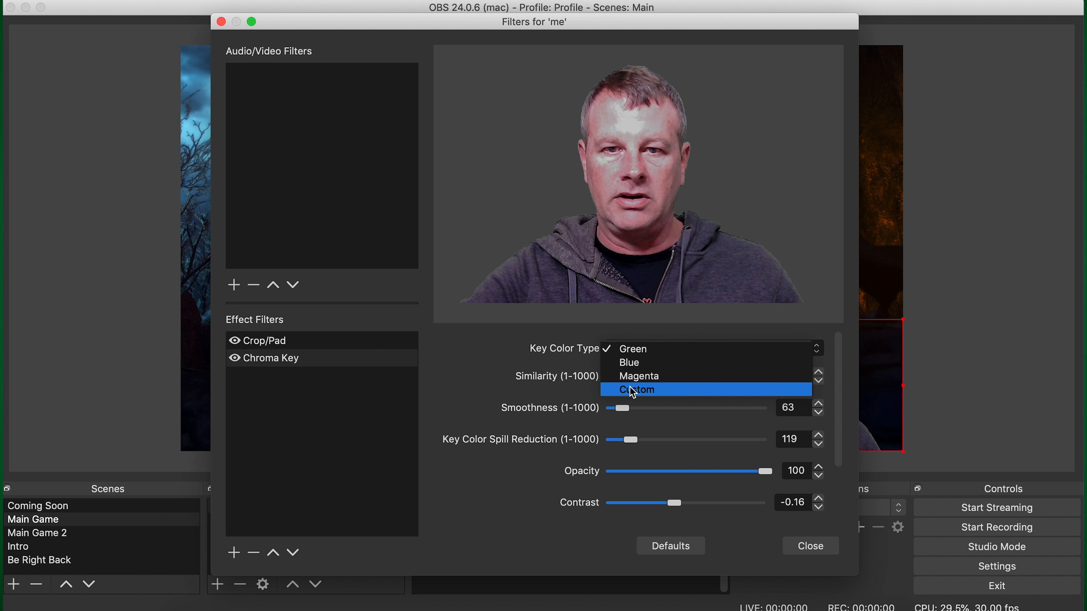
left_click(635, 394)
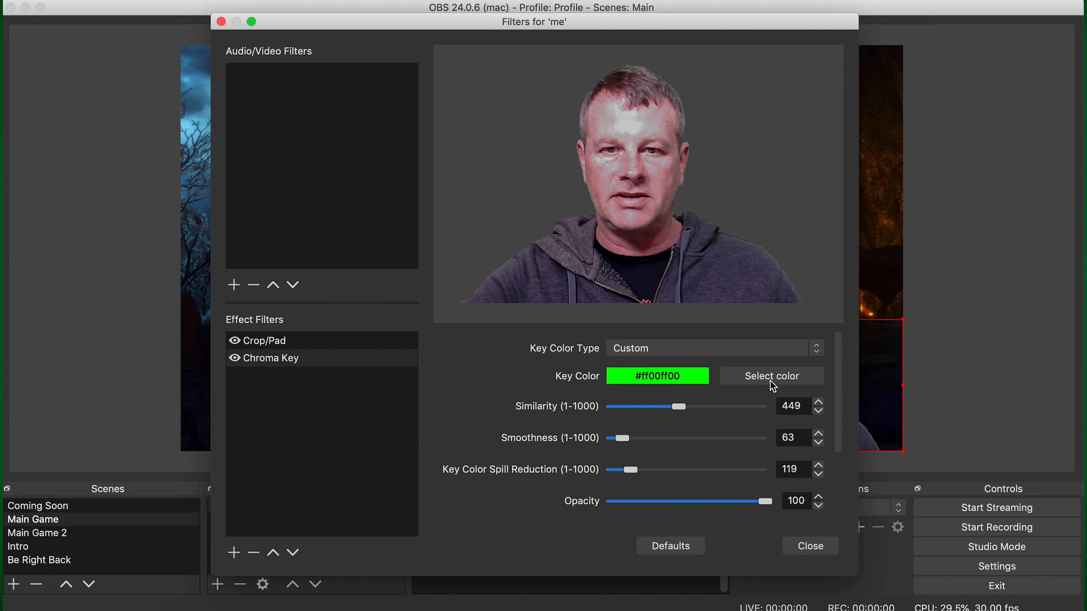
left_click(767, 383)
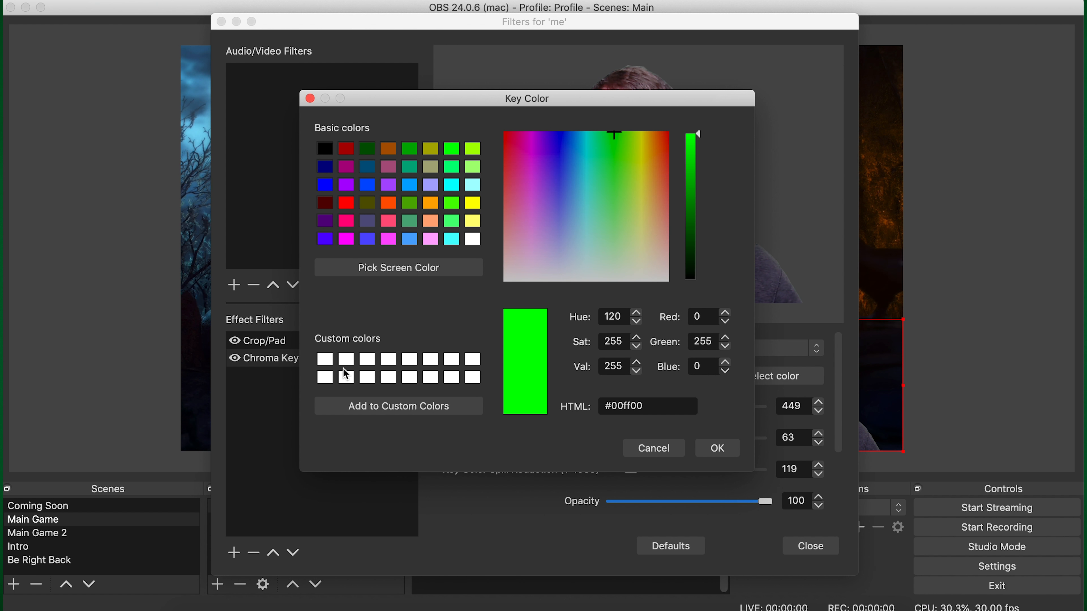
left_click(653, 454)
- Set Chroma Key Smoothness to 73, Spill Reduction to 140, Contrast to -0.14, Brightness to -0.19 and Gamma to -0.15, and close the filters
scroll(757, 467, "down", 5)
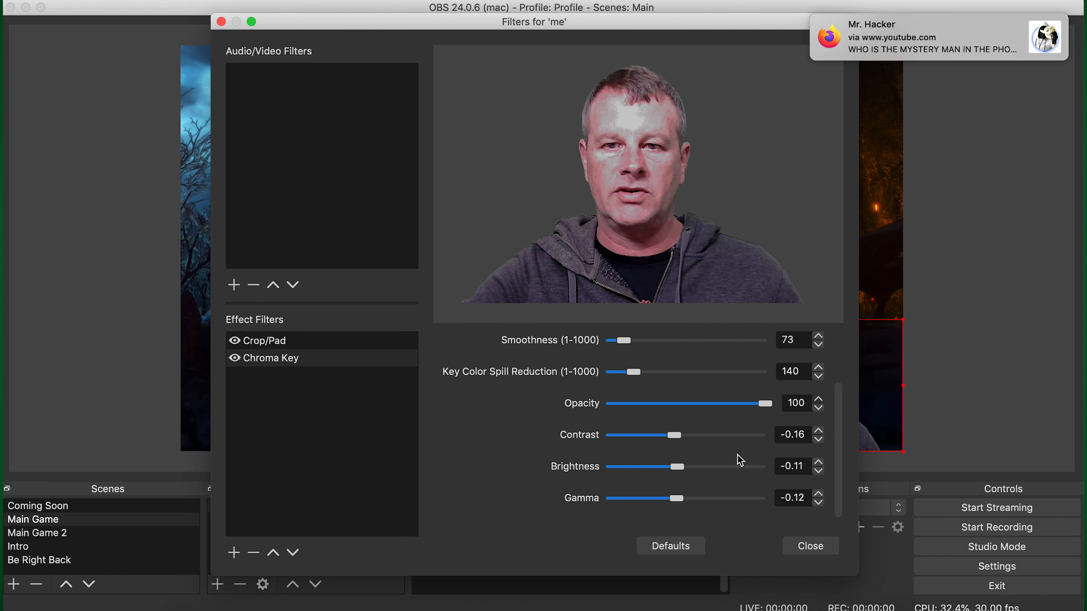
left_click_drag(679, 437, 676, 474)
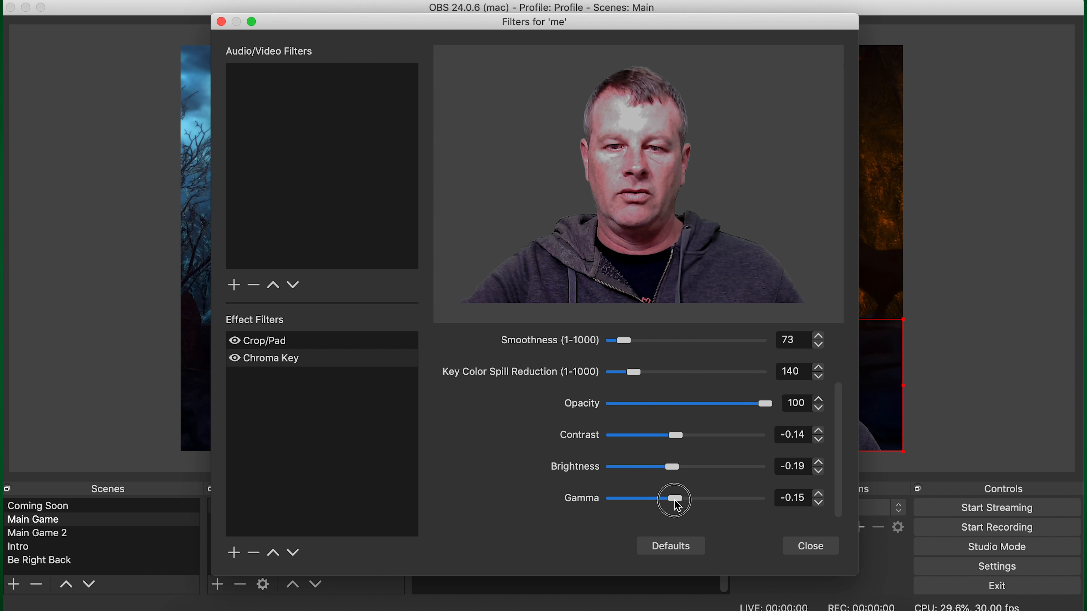
left_click(811, 547)
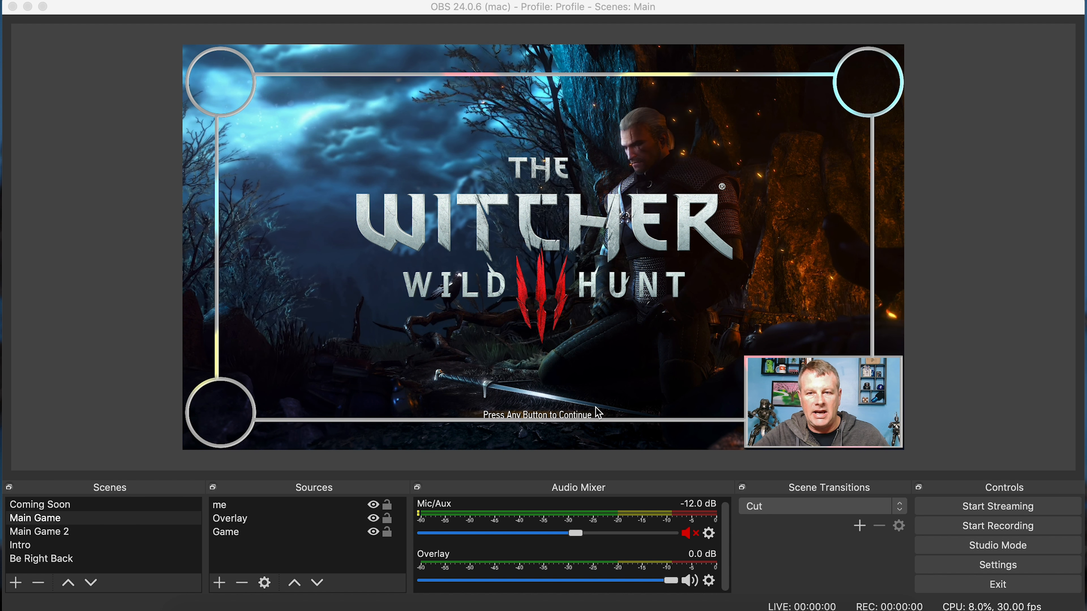
- Add an Audio Input Capture source named "me audio" using the USB PnP Audio Device, and lower its volume to -0.9 dB
left_click(220, 584)
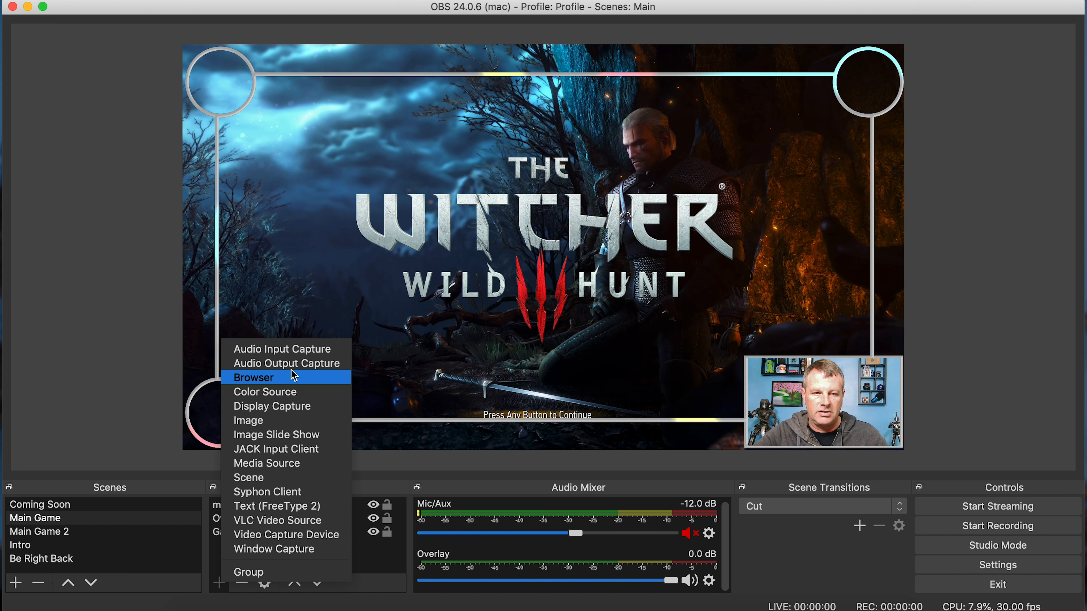
left_click(280, 350)
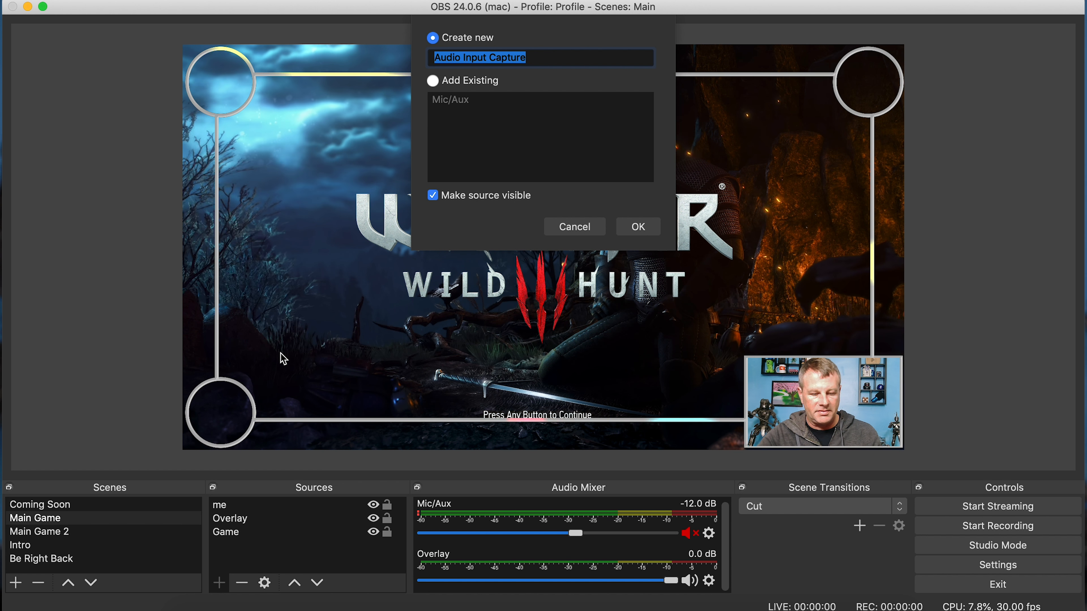
type("me audio")
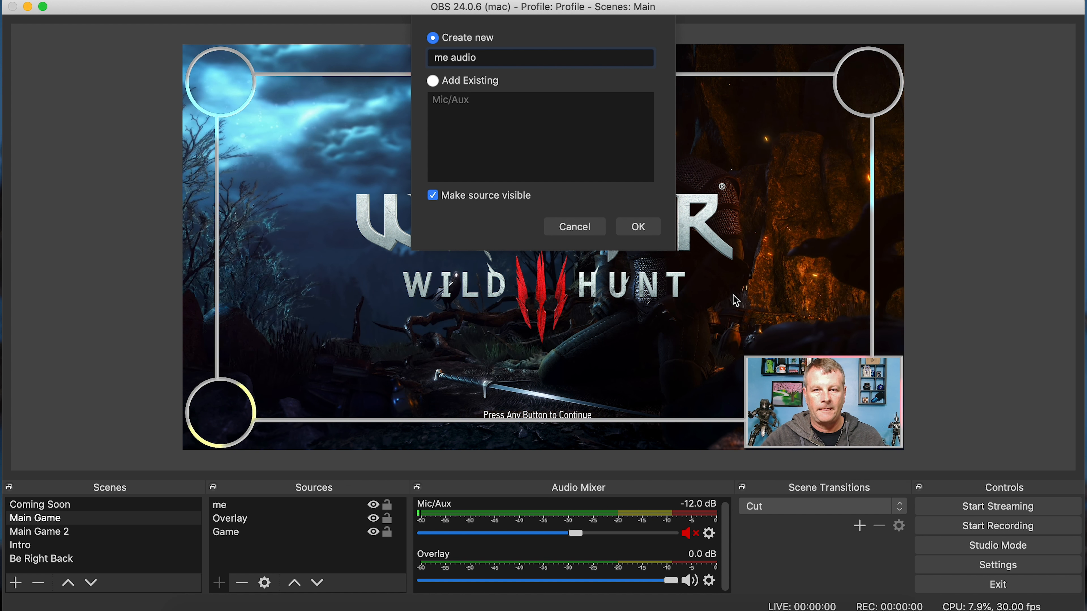
left_click(638, 227)
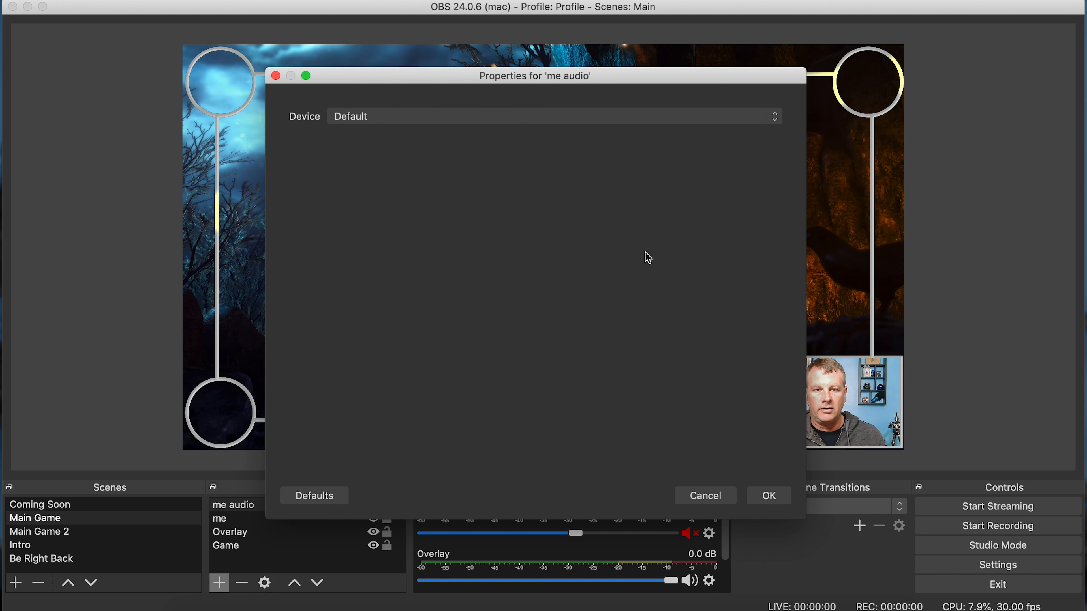
left_click(776, 116)
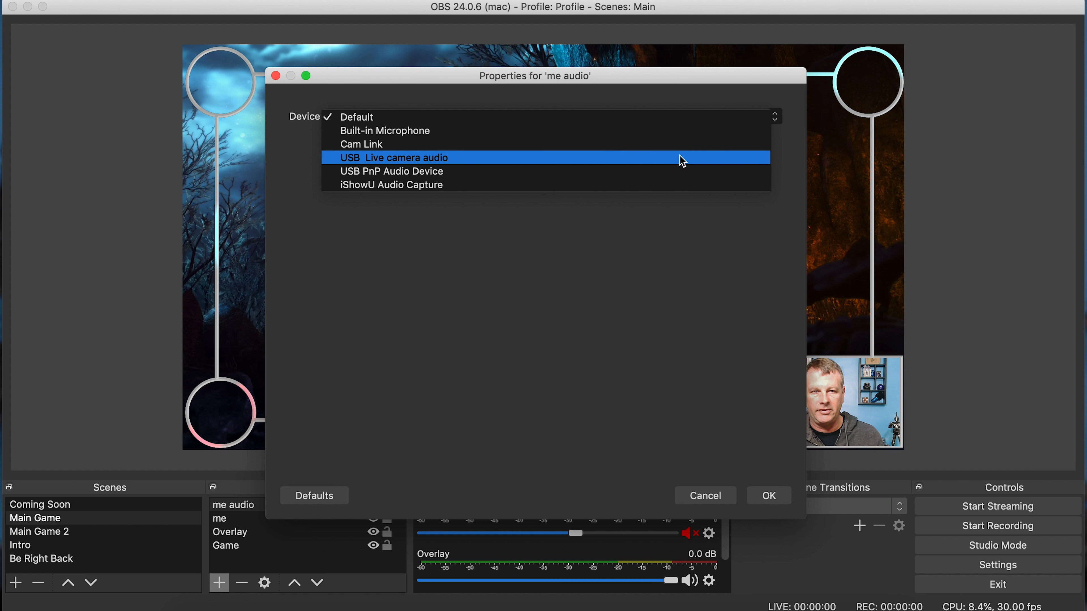
left_click(679, 172)
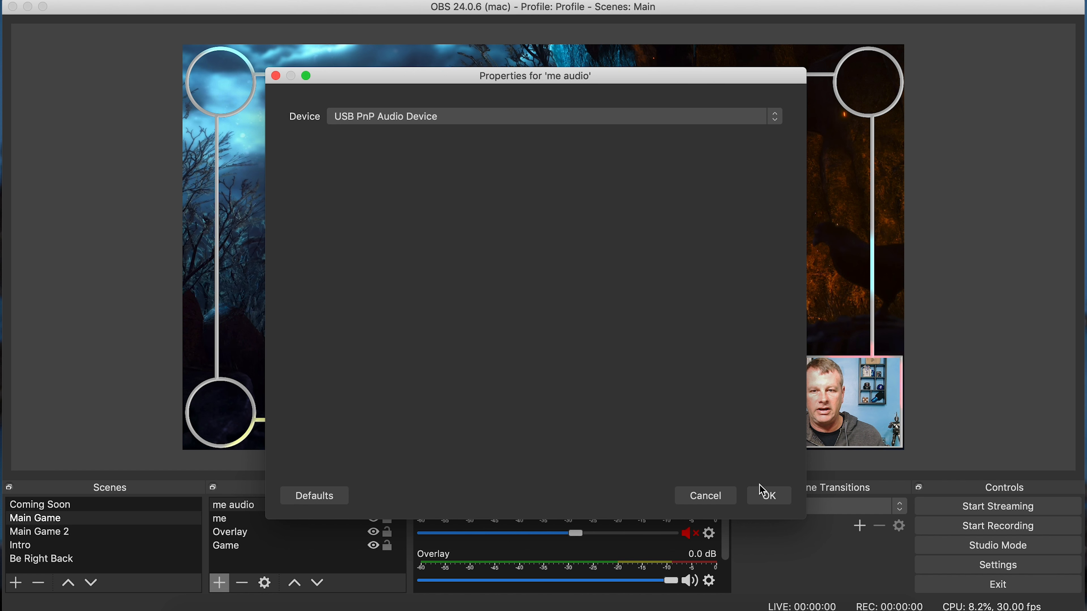
left_click(762, 492)
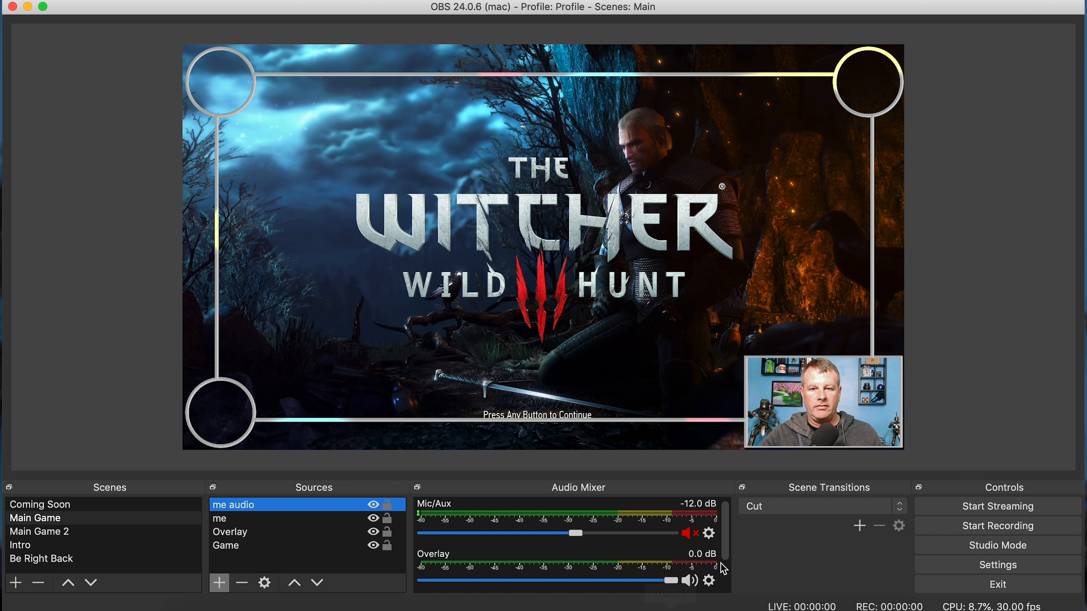
scroll(723, 580, "down", 5)
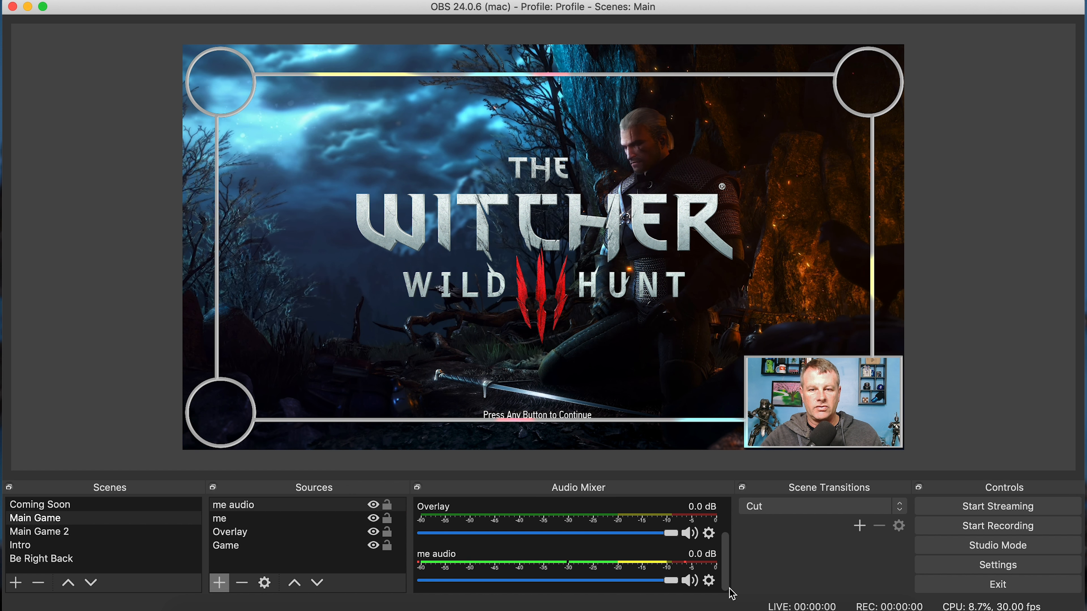
mouse_move(670, 581)
left_mouse_down()
mouse_move(541, 589)
mouse_move(614, 598)
mouse_move(659, 587)
left_mouse_up()
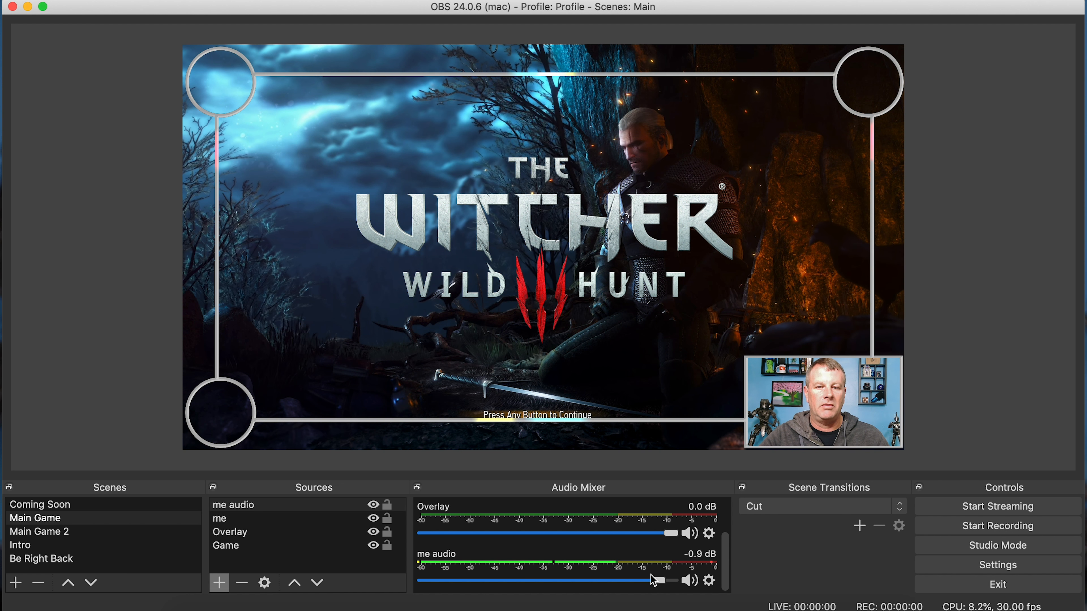
- Add an Audio Input Capture source named "game audio" using the Cam Link device, and adjust its mixer volume
left_click(218, 583)
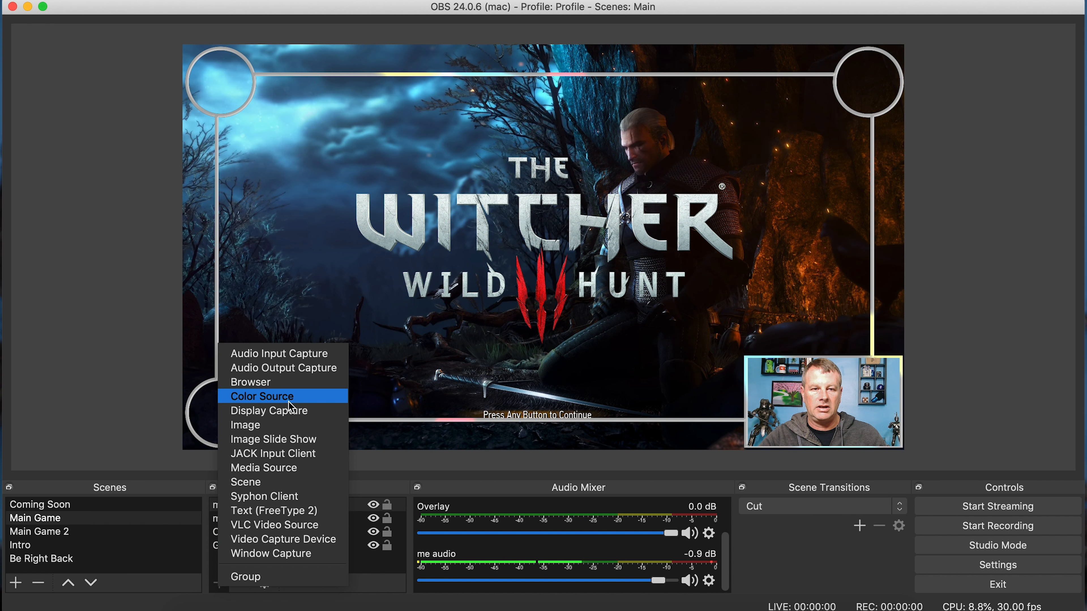
left_click(291, 355)
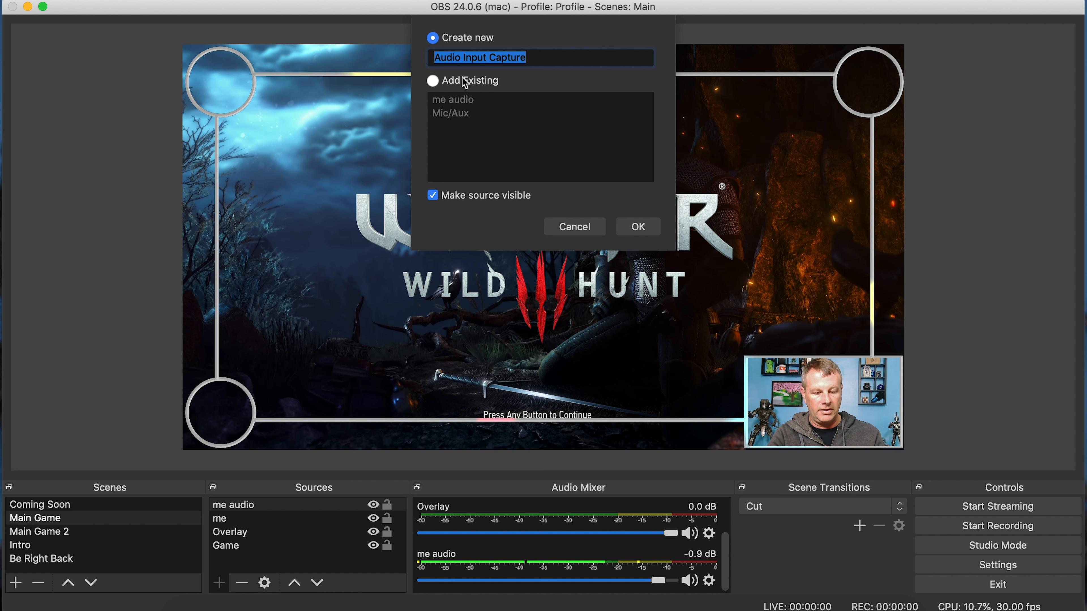
type("game audio")
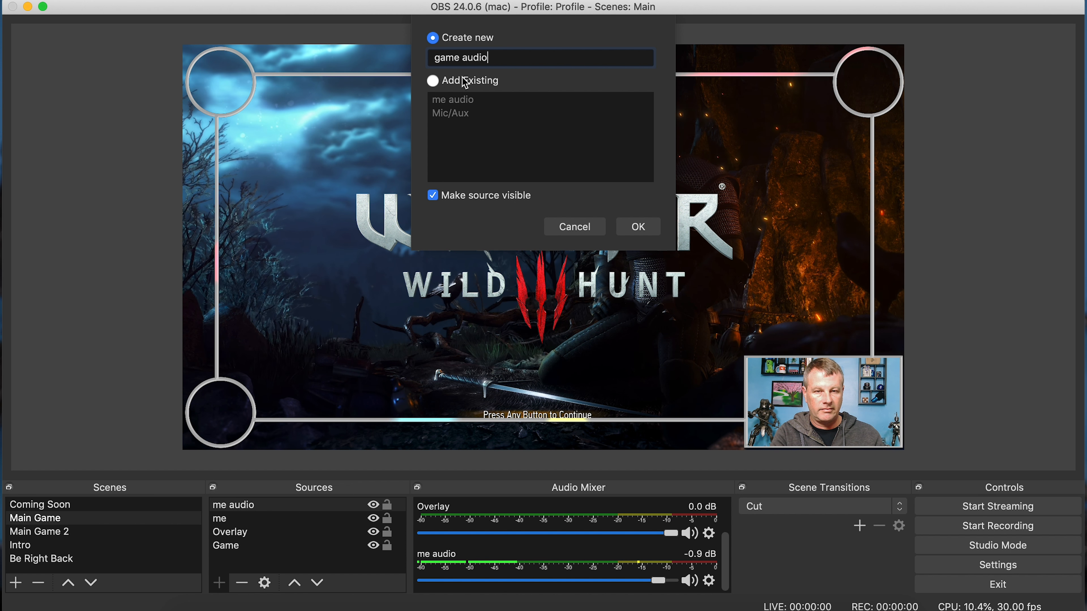
left_click(638, 226)
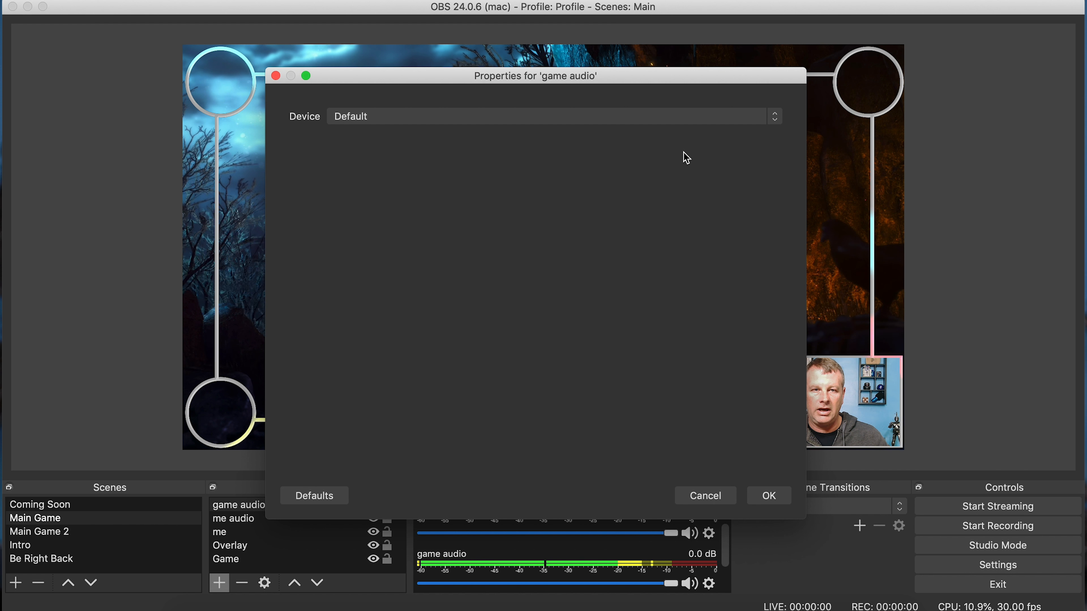
left_click(765, 120)
left_click(604, 143)
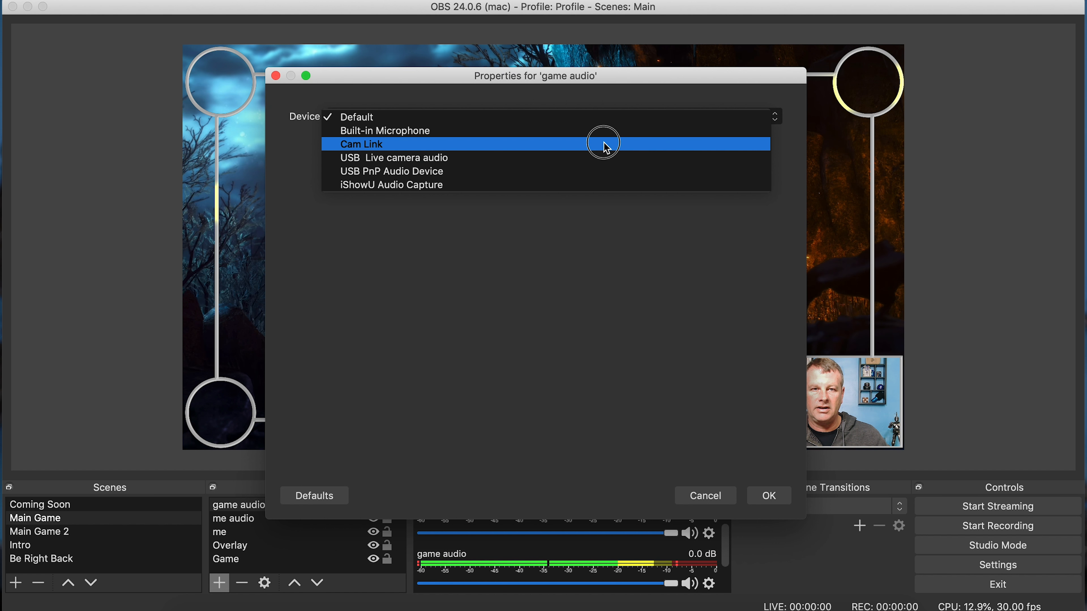
left_click(762, 495)
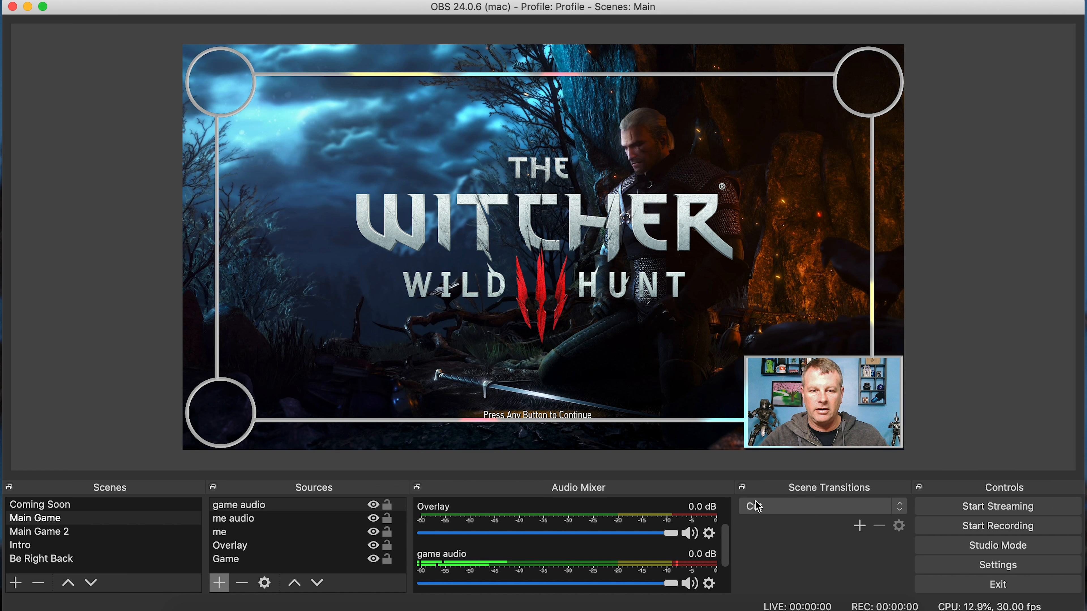
left_click_drag(727, 553, 727, 568)
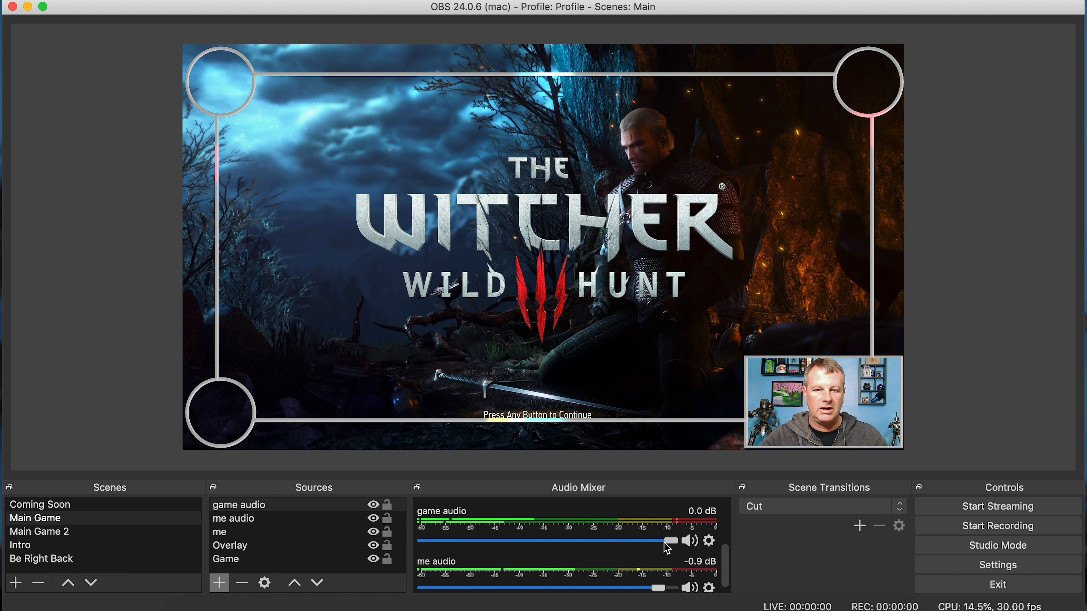
mouse_move(667, 541)
left_mouse_down()
mouse_move(623, 546)
mouse_move(668, 542)
left_mouse_up()
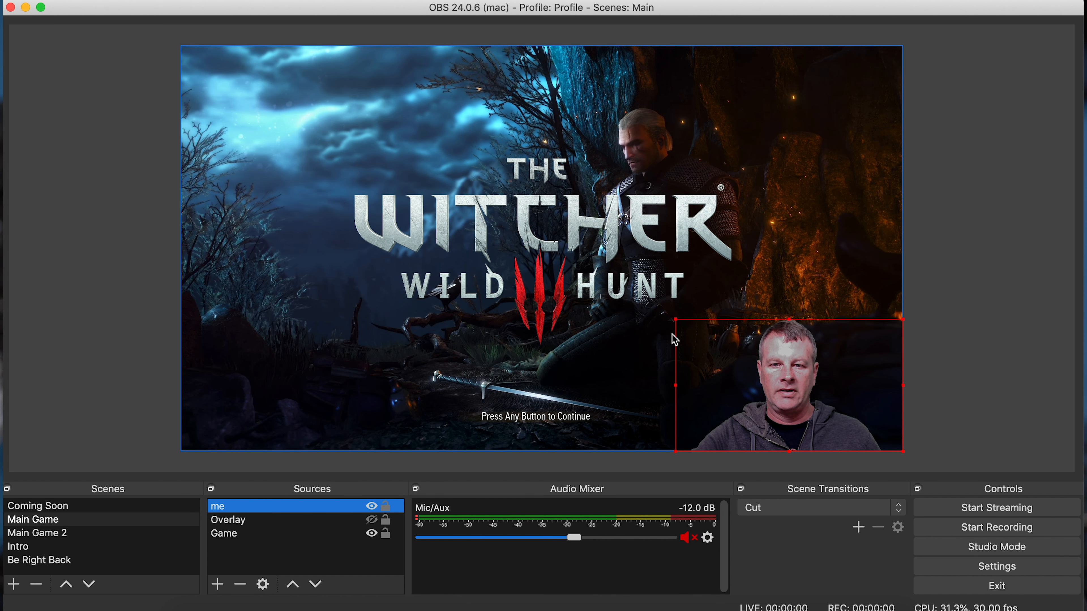
- Slightly shrink the keyed webcam image in the Main Game scene from its upper-left corner
mouse_move(676, 320)
left_mouse_down()
mouse_move(672, 311)
mouse_move(679, 323)
left_mouse_up()
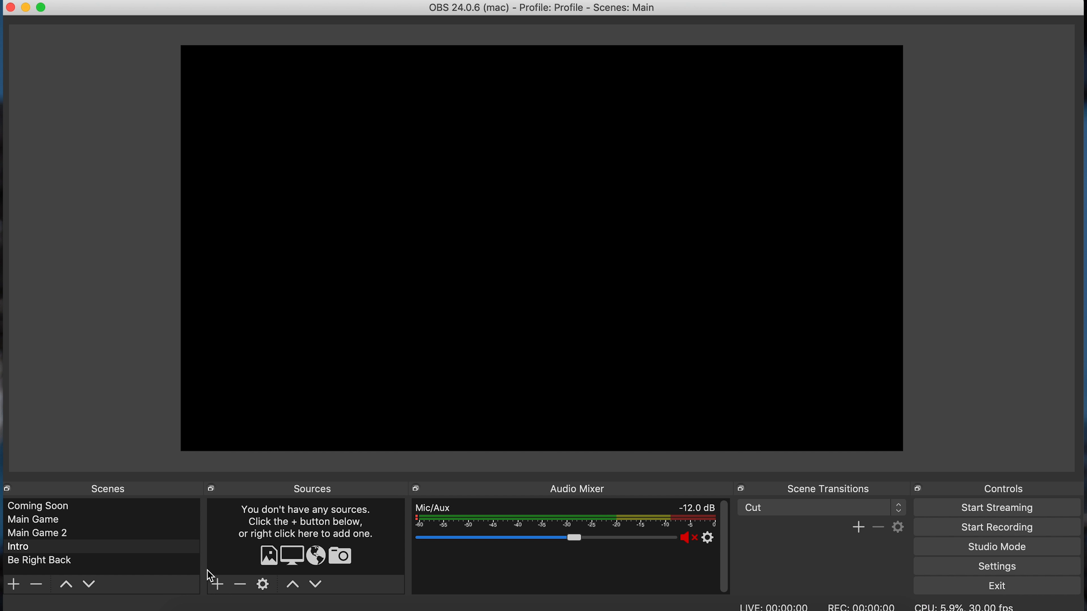
- Add the existing Background image source to the Intro scene, enlarge it beyond the canvas and position it with the Witcher logo showing
left_click(217, 589)
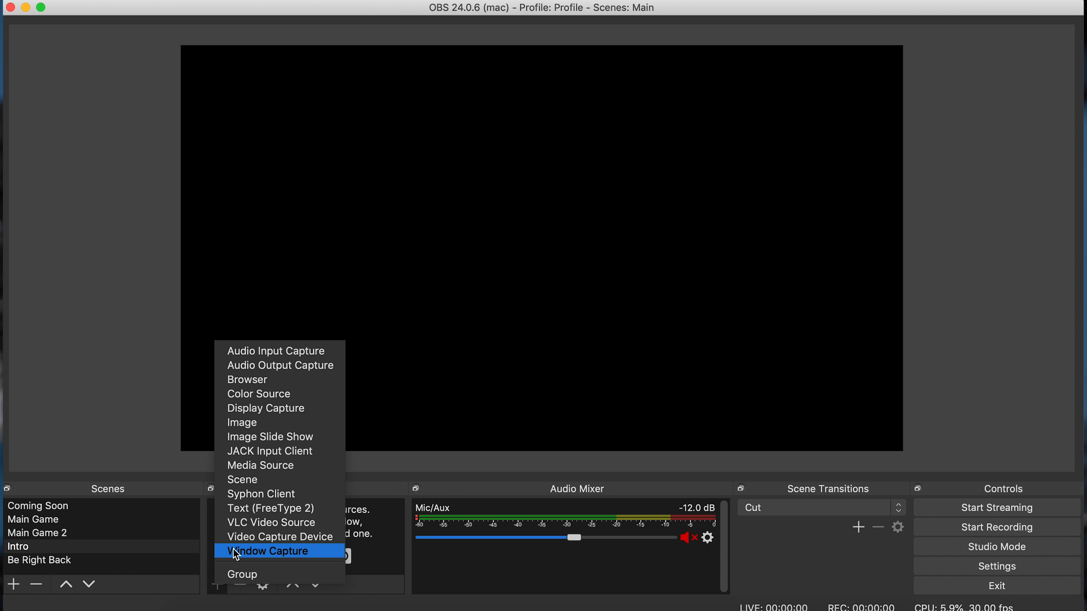
left_click(278, 425)
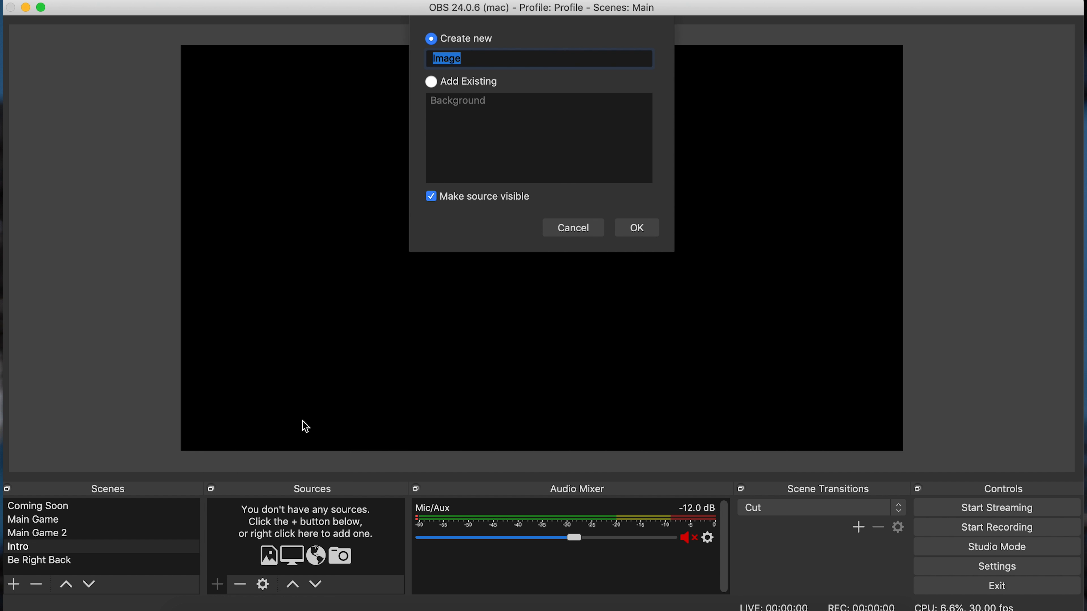
left_click(443, 105)
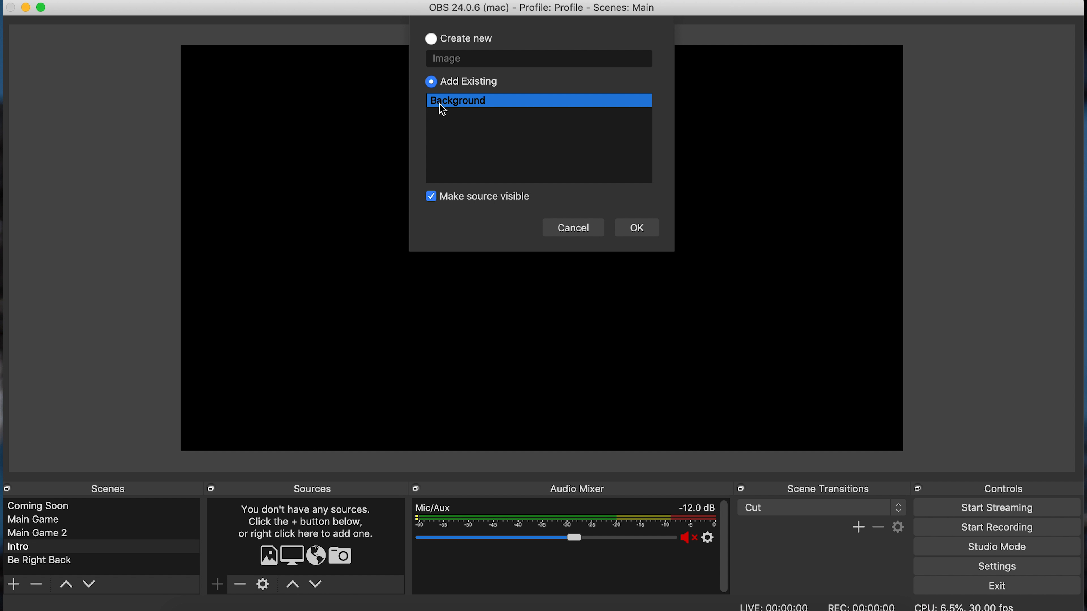
left_click(638, 228)
mouse_move(538, 389)
left_mouse_down()
mouse_move(529, 341)
mouse_move(545, 370)
left_mouse_up()
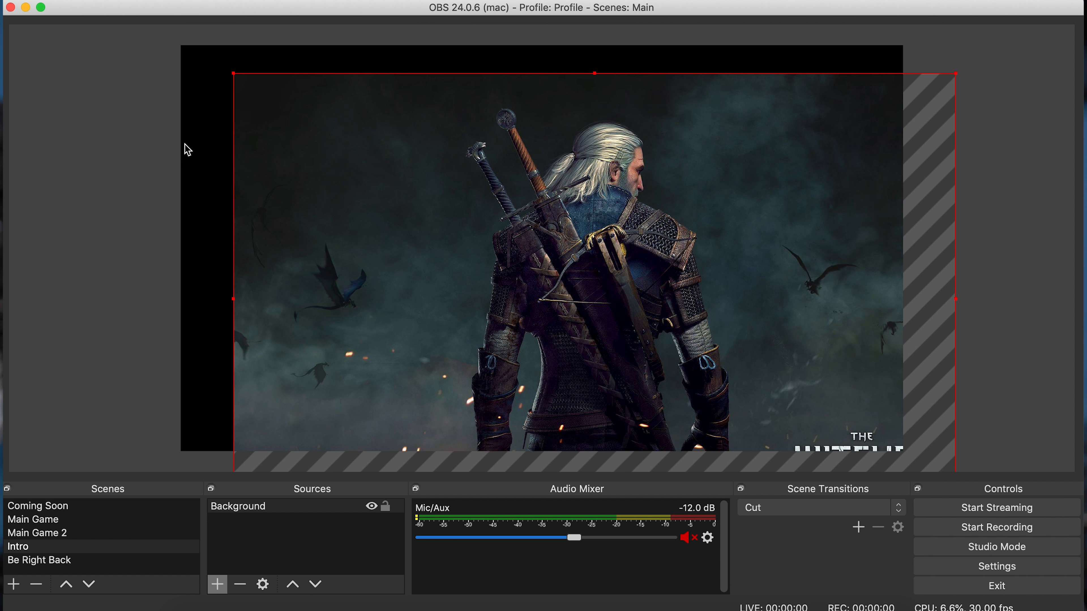
left_click_drag(233, 75, 0, 0)
left_click_drag(373, 292, 323, 216)
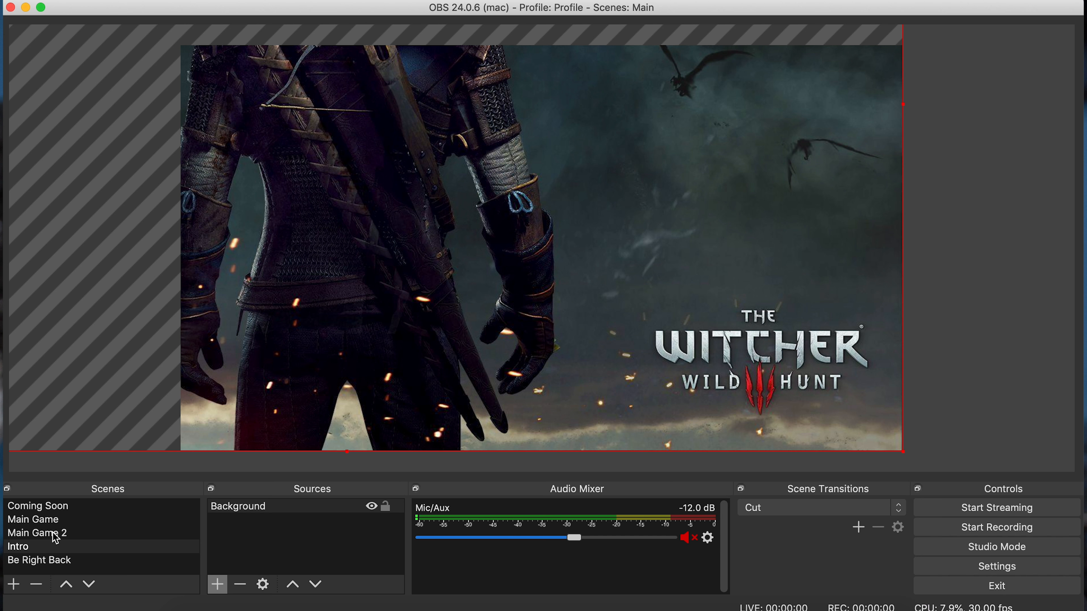
- Add the existing Outline color source to the Intro scene, enlarge it and place it above the Witcher logo
left_click(217, 585)
left_click(316, 393)
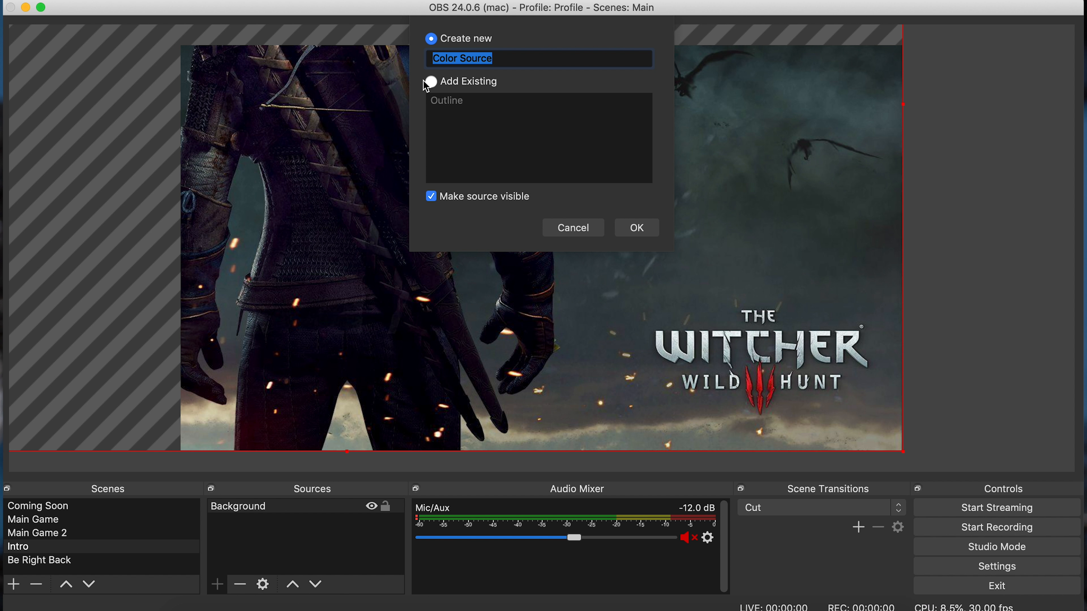
left_click(441, 103)
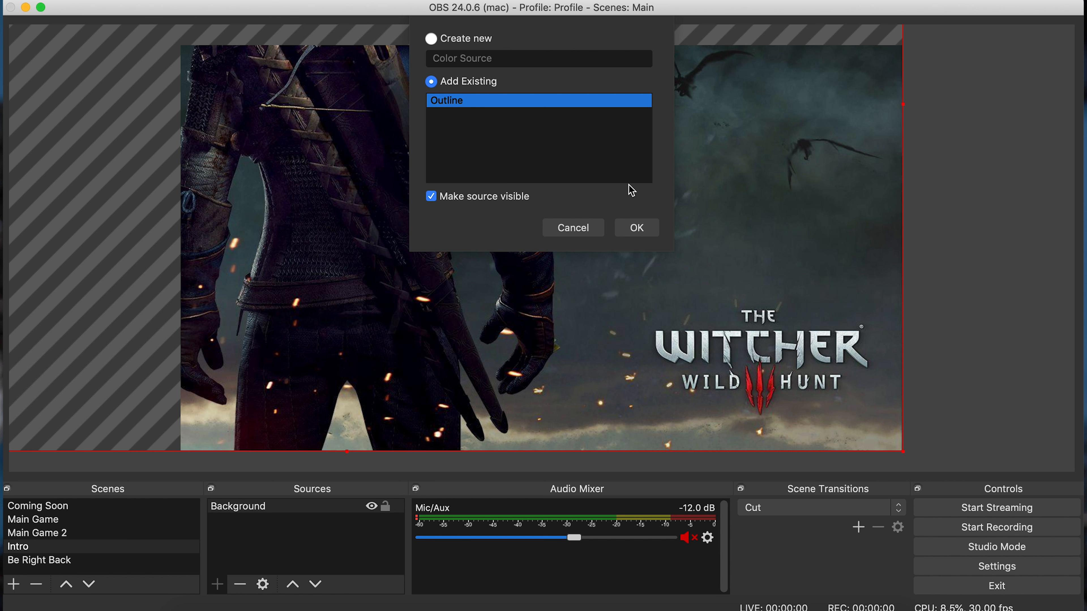
left_click(638, 228)
left_click_drag(317, 128, 659, 150)
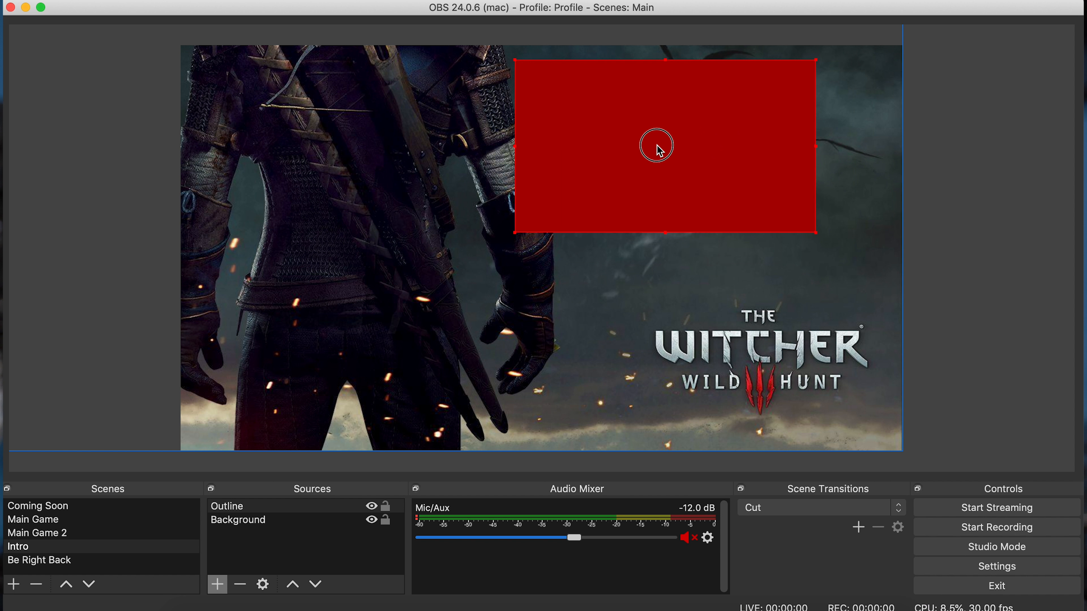
left_click_drag(813, 232, 761, 252)
mouse_move(841, 284)
left_mouse_down()
mouse_move(893, 307)
mouse_move(847, 260)
mouse_move(851, 279)
left_mouse_up()
- Add the existing "me" video capture source, shrink it slightly and center it over the red outline so a border remains
left_click(217, 585)
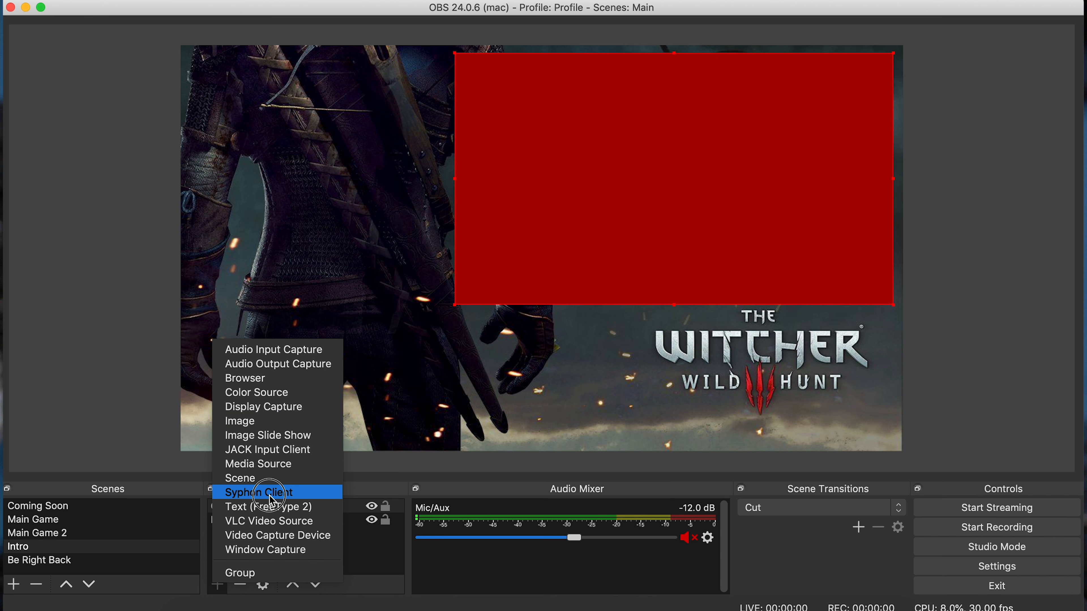
left_click(277, 535)
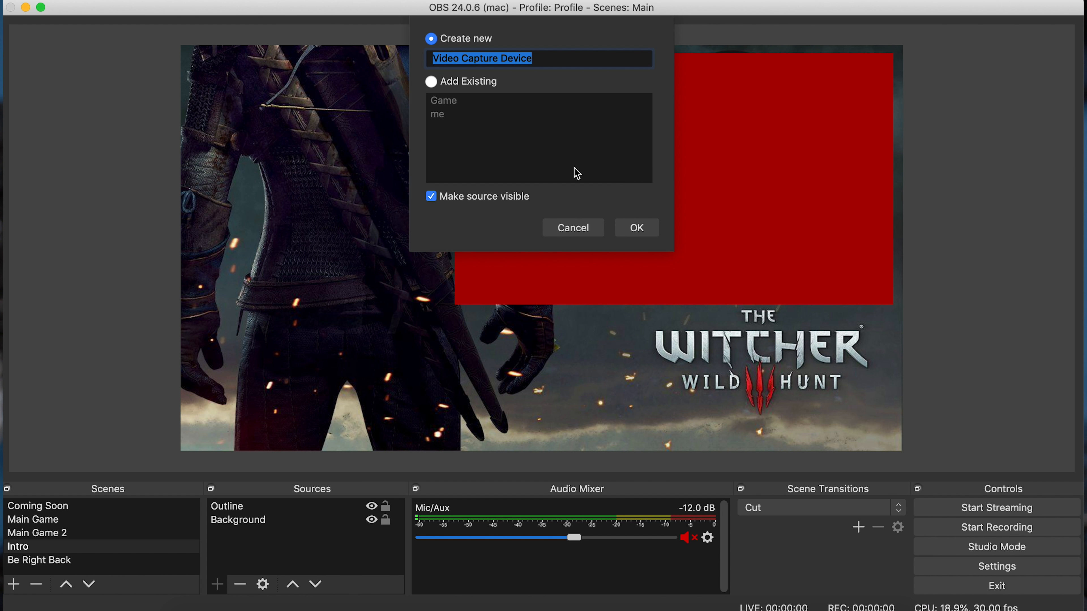
left_click(431, 81)
left_click(437, 115)
left_click(637, 228)
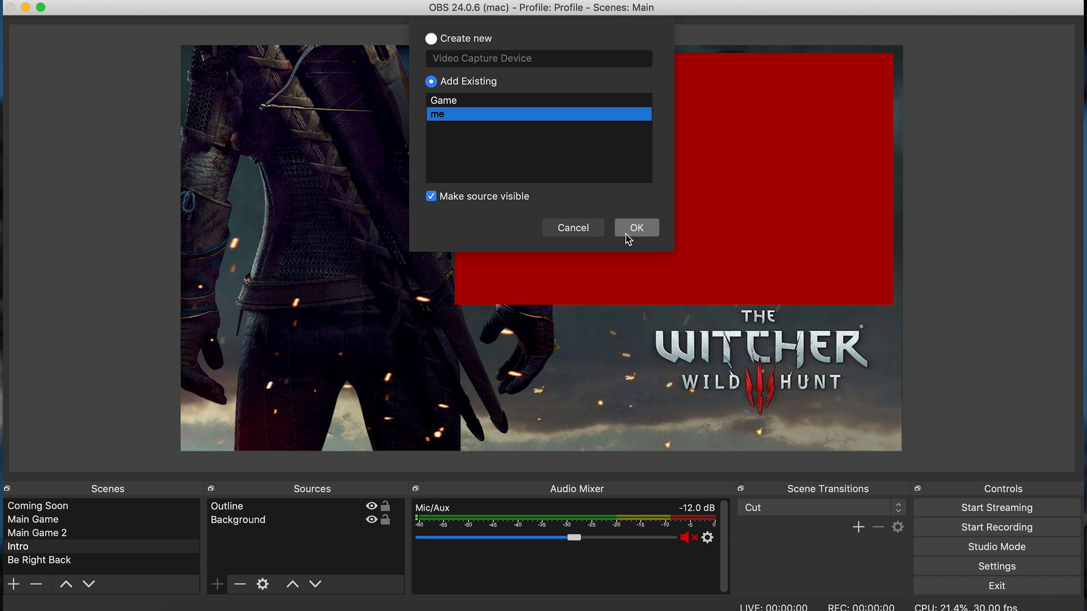
left_click_drag(421, 165, 557, 244)
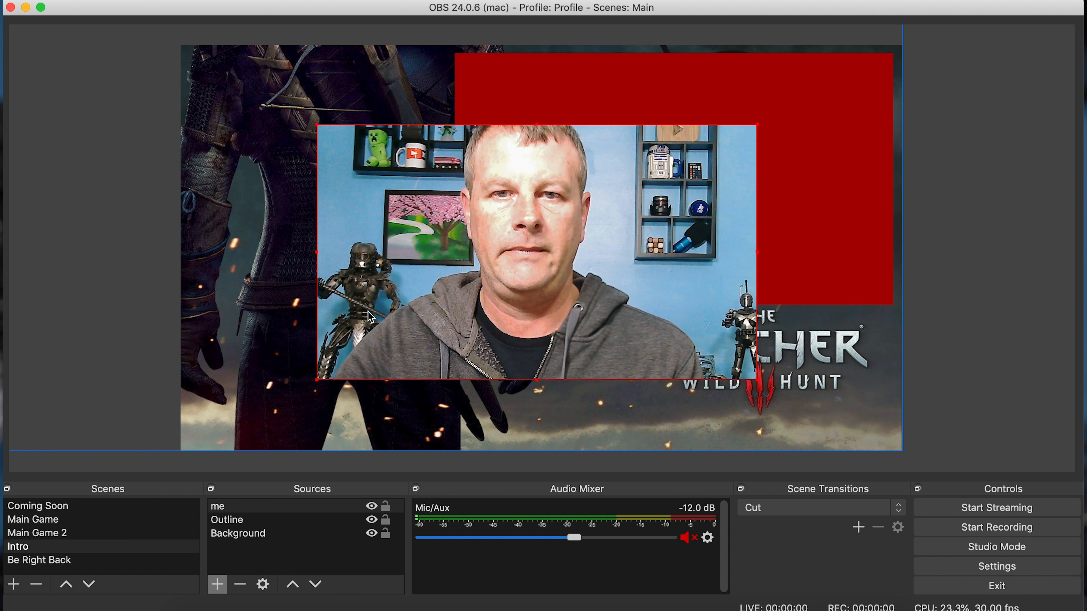
left_click_drag(316, 389, 341, 373)
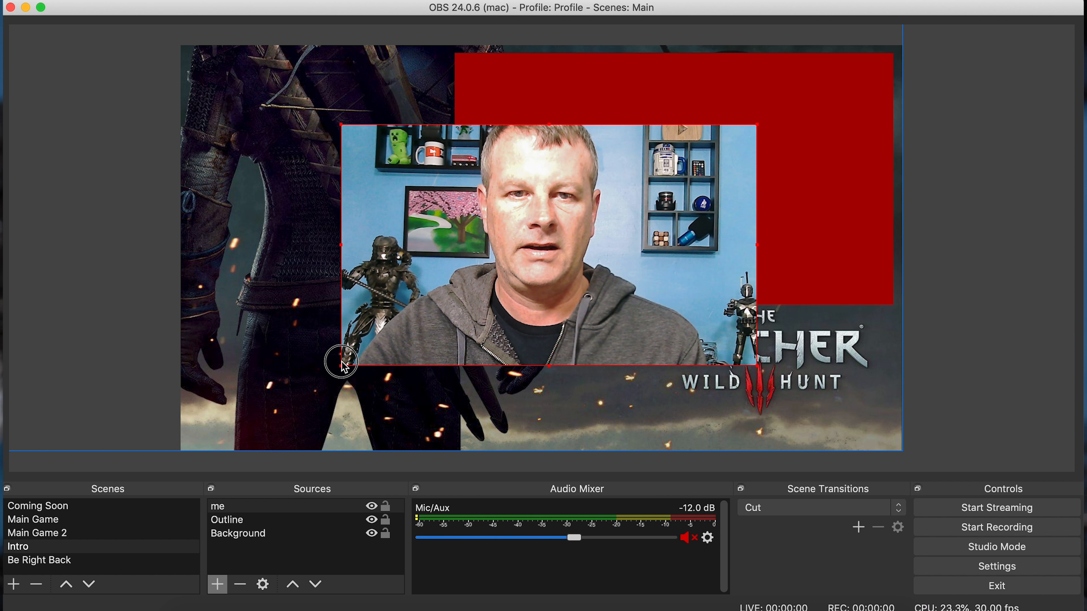
left_click_drag(403, 336, 522, 270)
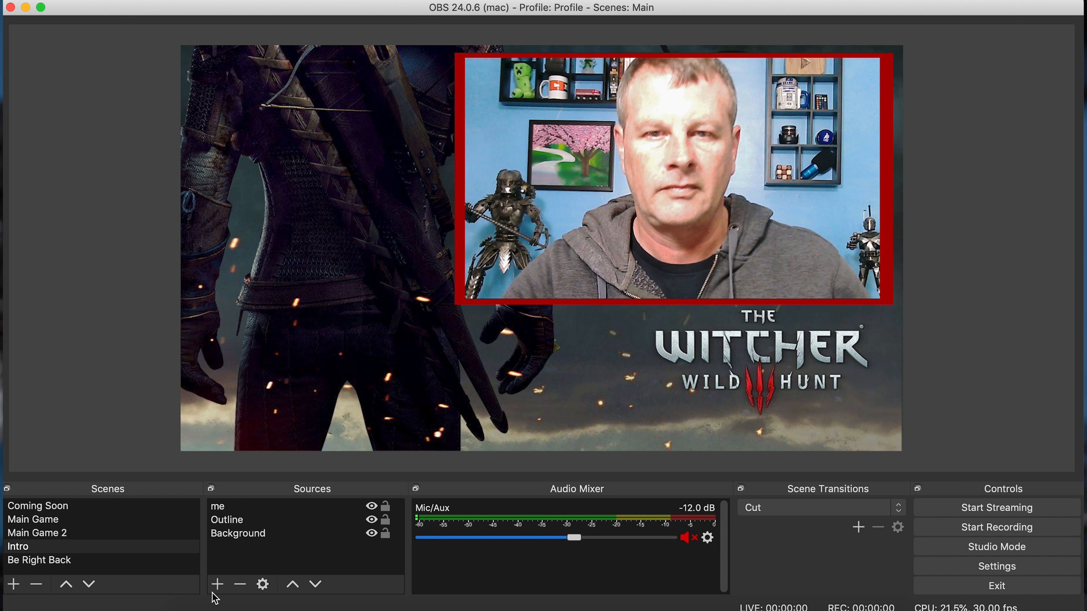
- Add an Audio Input Capture source named "me audio" using the USB PnP Audio Device, and adjust its mixer volume
left_click(218, 584)
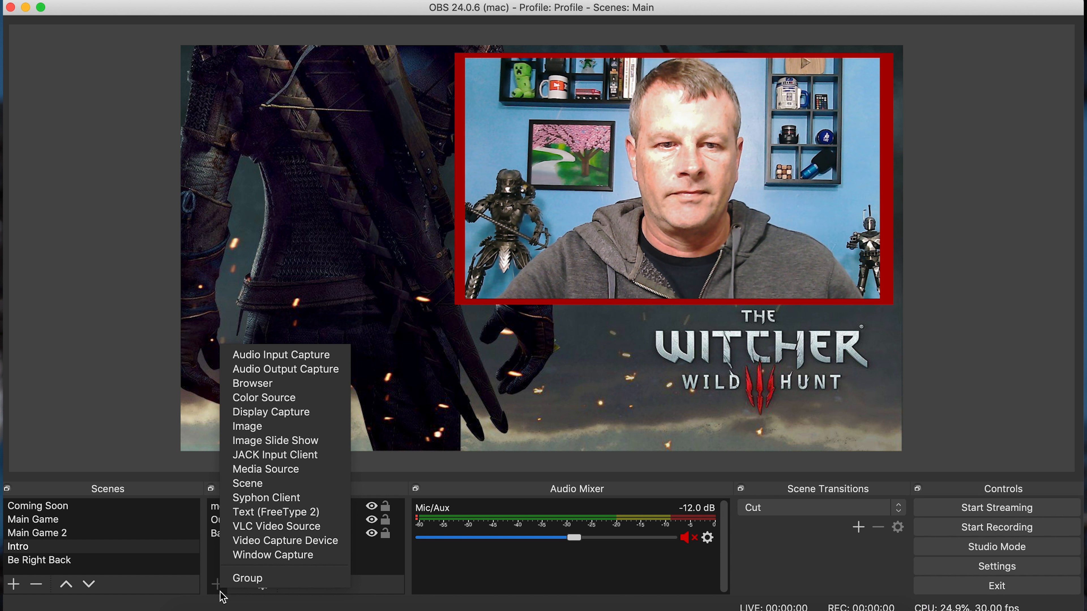
left_click(289, 359)
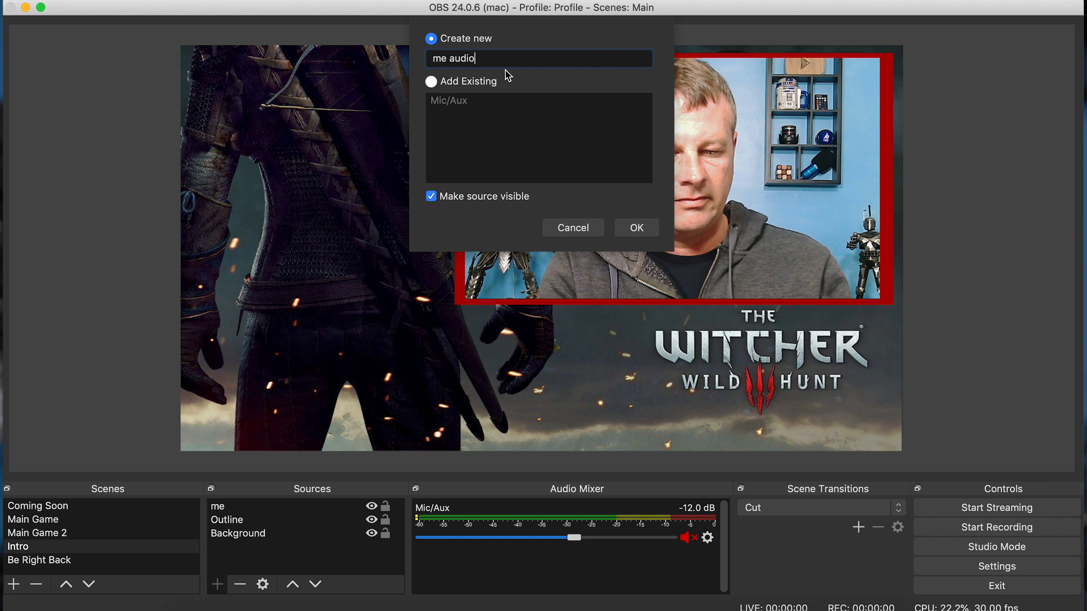
left_click(644, 229)
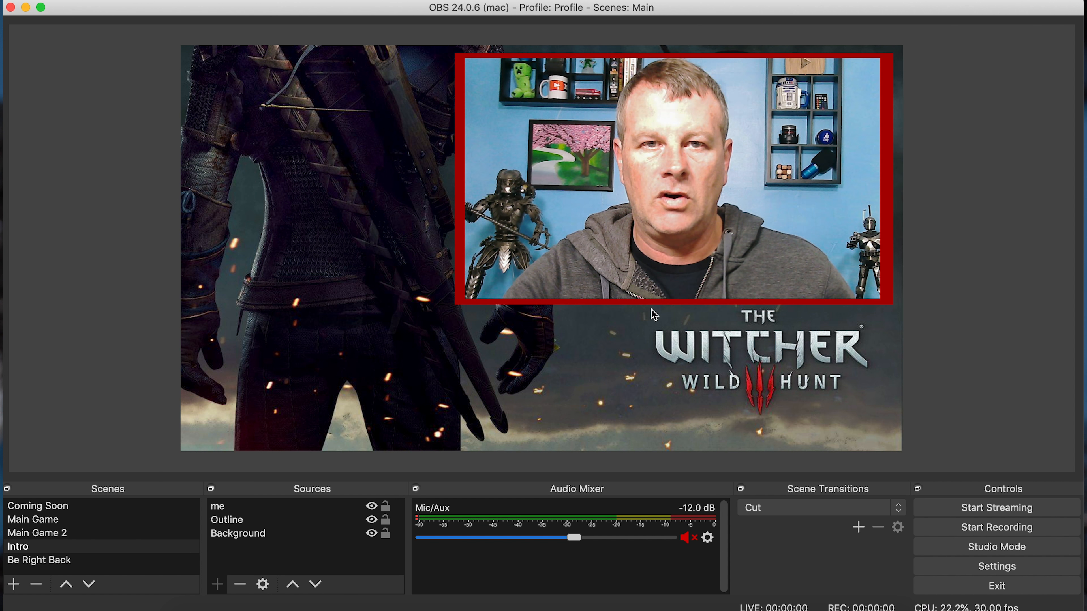
left_click(775, 120)
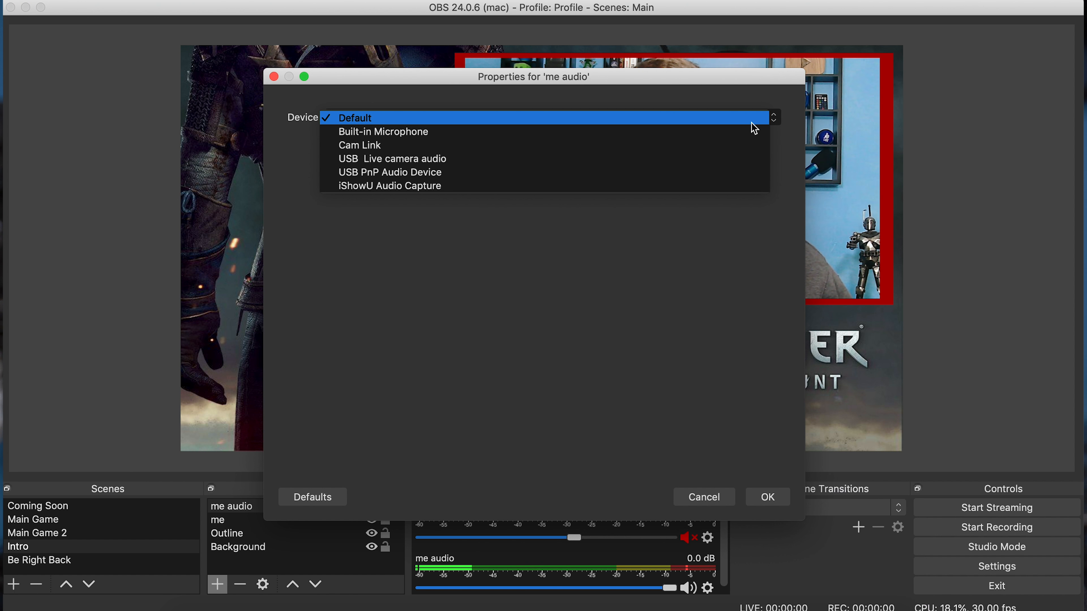
left_click(678, 173)
left_click(768, 498)
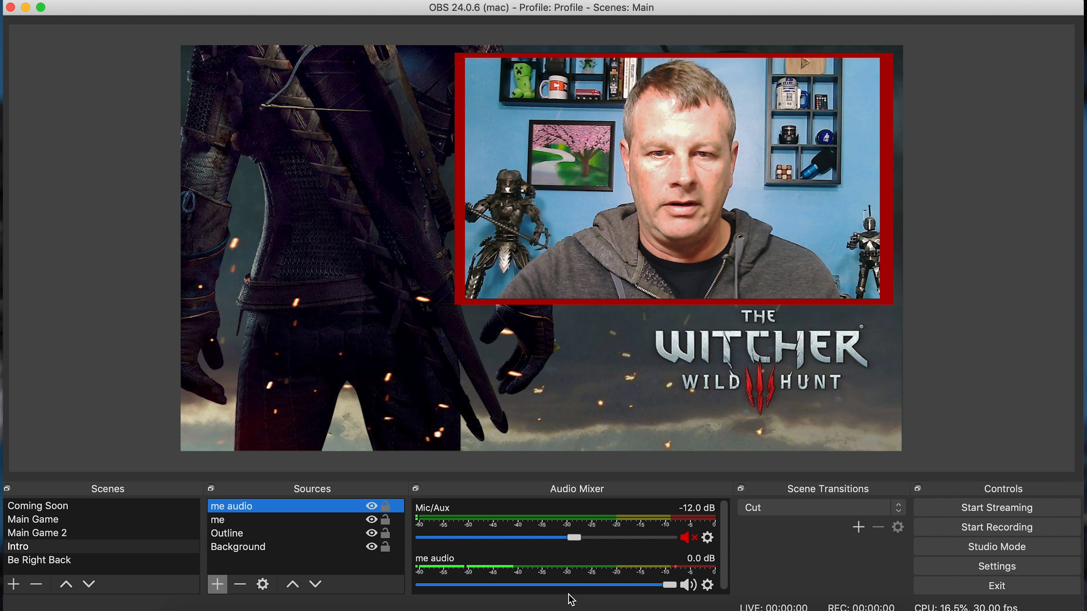
left_click_drag(724, 550, 723, 572)
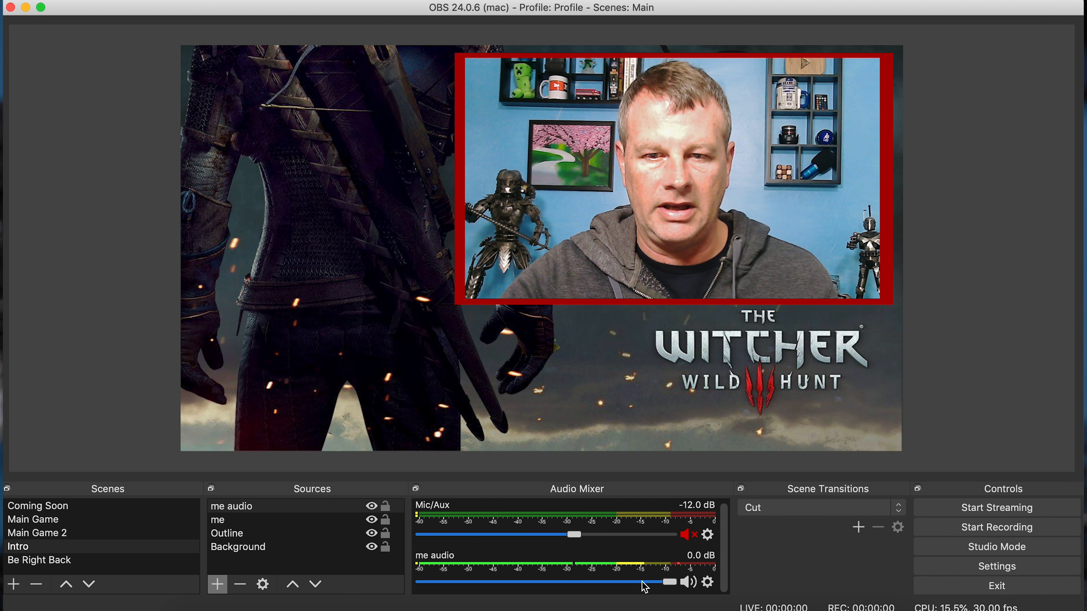
left_click_drag(607, 587, 678, 585)
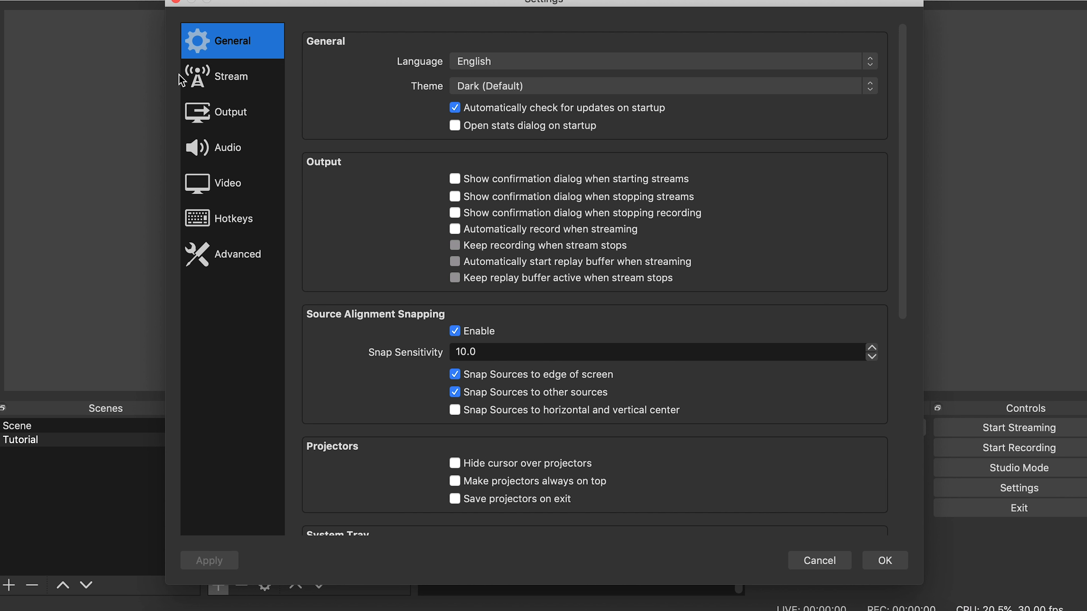
- Examine the available streaming services and their server choices in the Stream settings
left_click(216, 73)
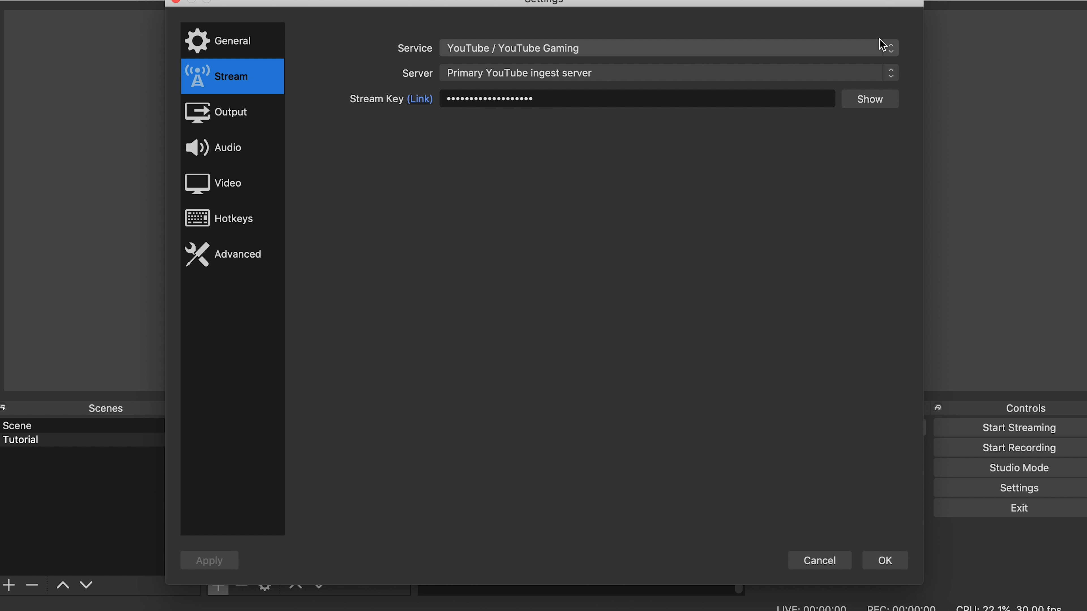
left_click(892, 48)
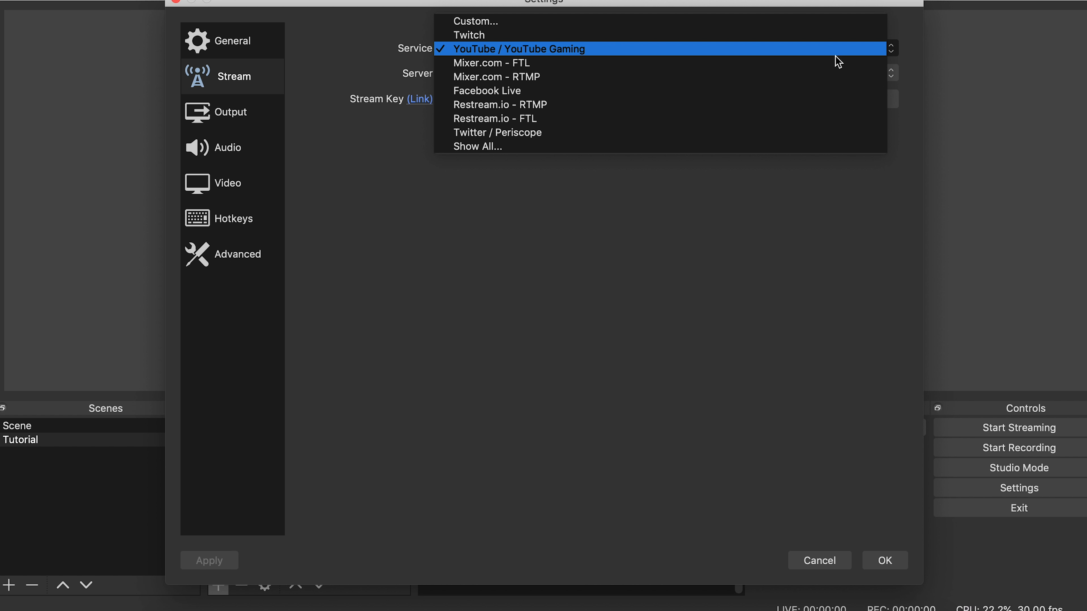
left_click(324, 68)
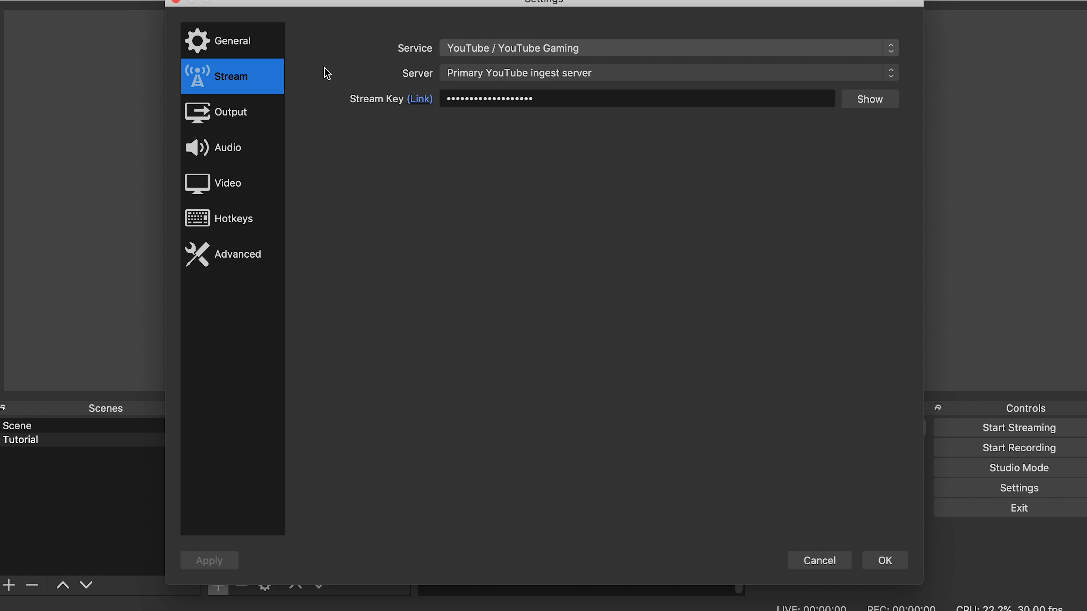
left_click(891, 74)
left_click(895, 73)
left_click(826, 42)
left_click(827, 42)
left_click(890, 74)
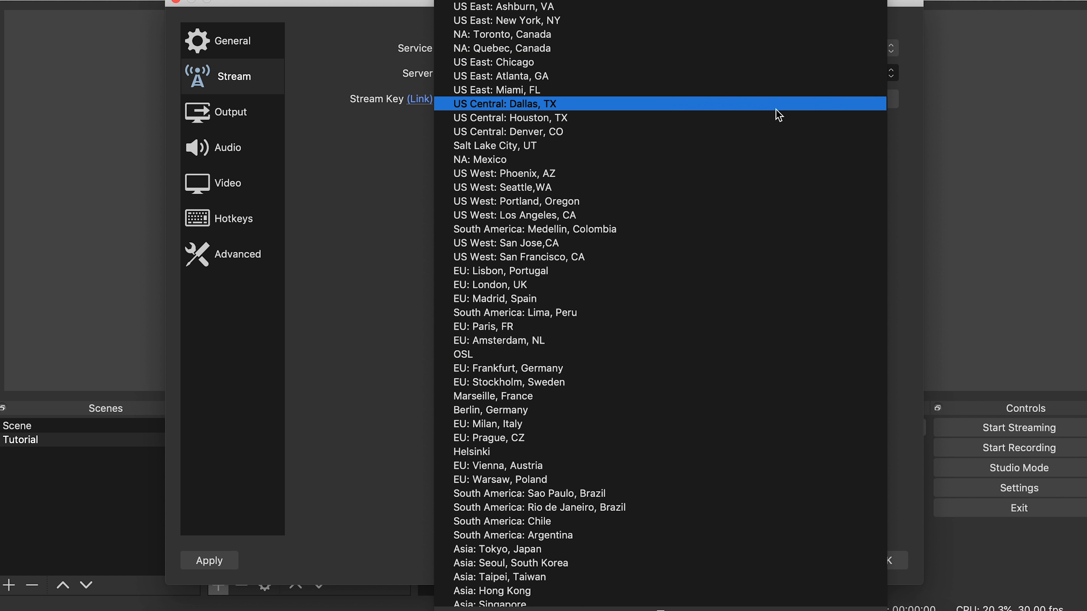
left_click(944, 80)
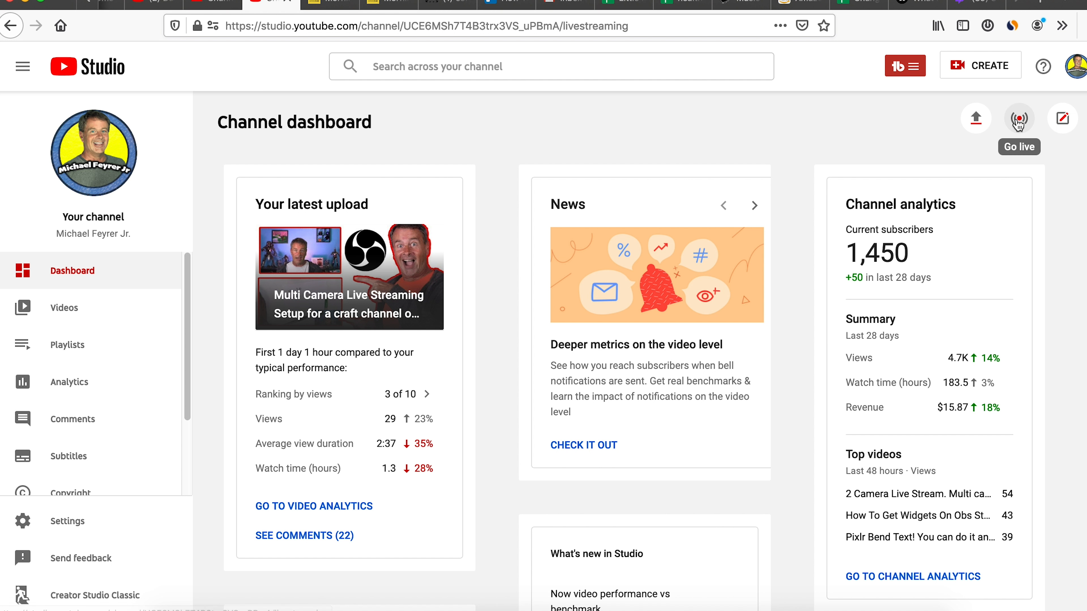
- Switch to YouTube Studio, copy the stream key from the Stream Now dashboard and paste it into the Stream Key field in OBS
left_click(1019, 119)
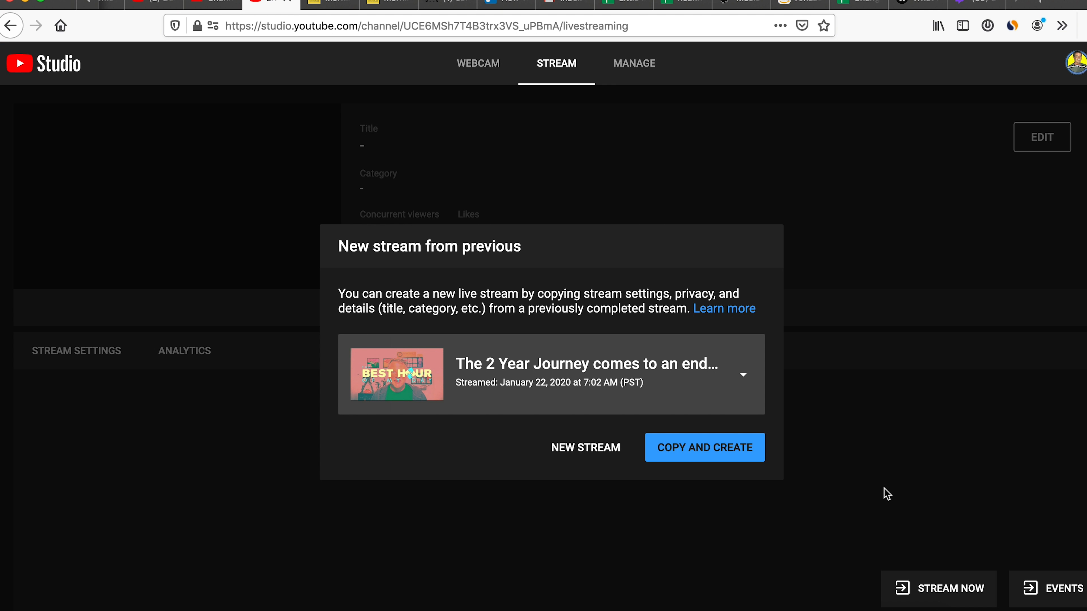
left_click(938, 589)
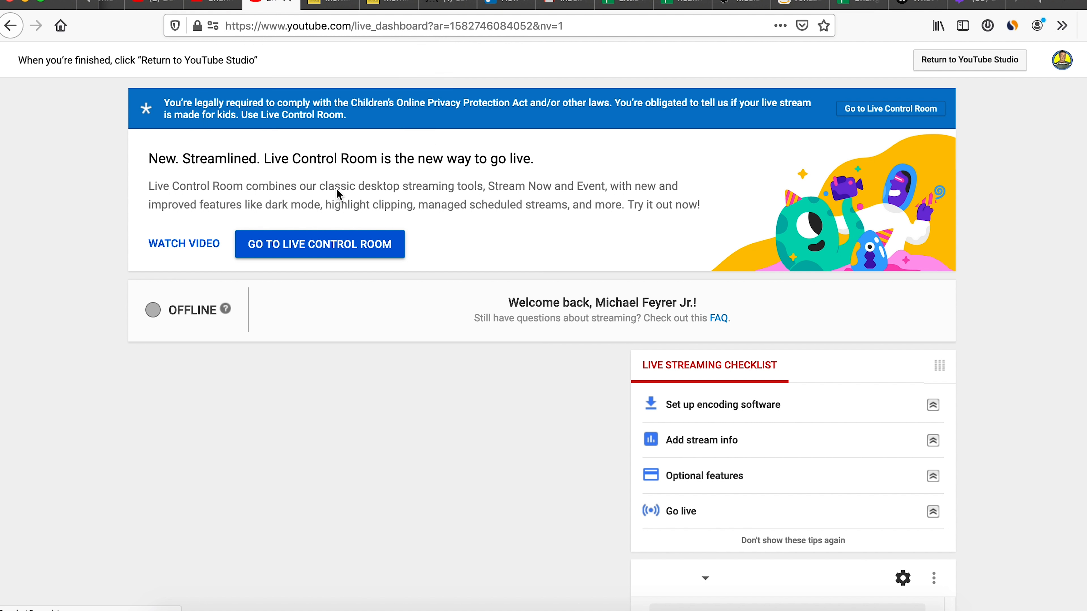
scroll(479, 394, "down", 10)
scroll(493, 411, "down", 8)
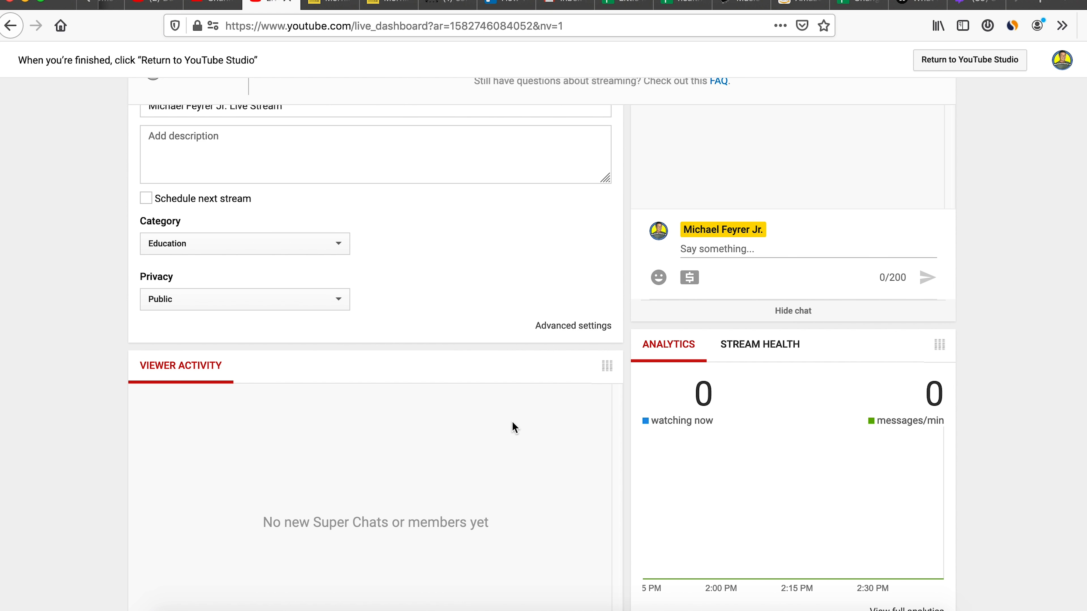
double_click(296, 443)
right_click(189, 441)
left_click(231, 492)
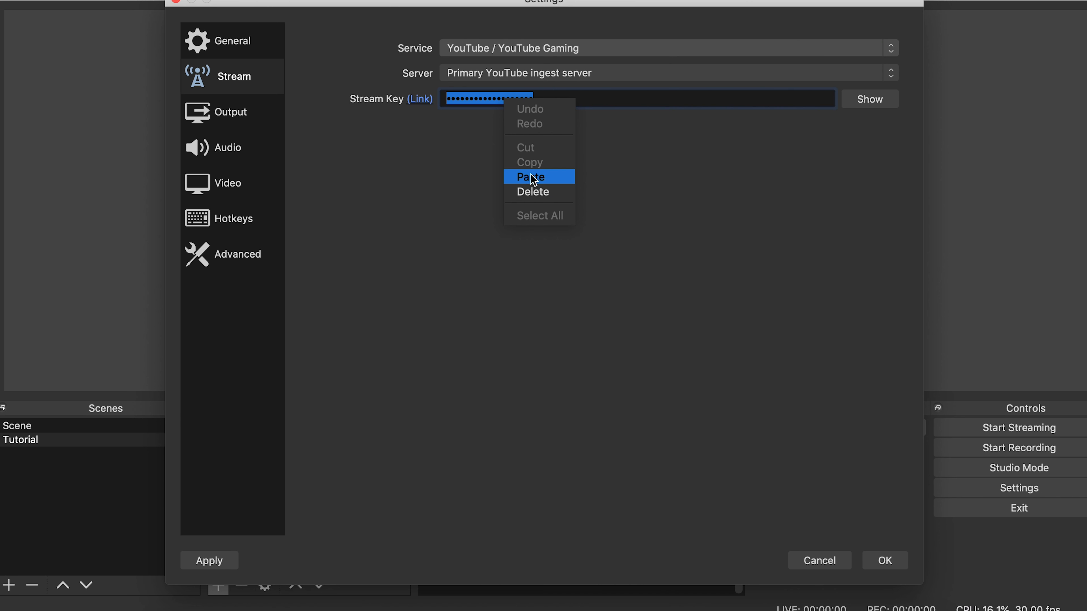
left_click(531, 177)
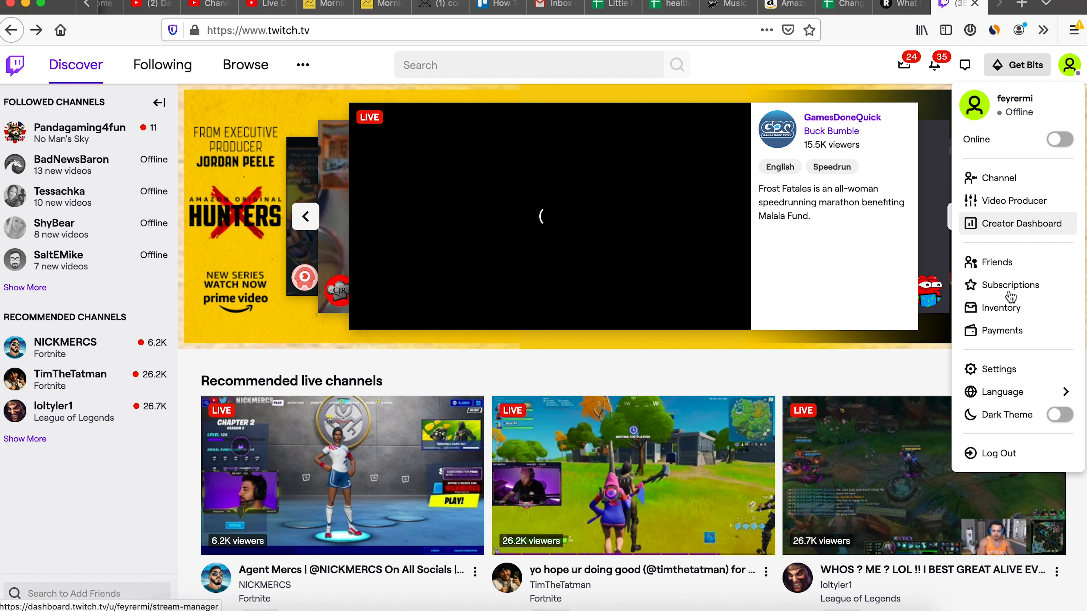
- Switch to Twitch and copy the primary stream key from the Channel and Videos settings
left_click(997, 370)
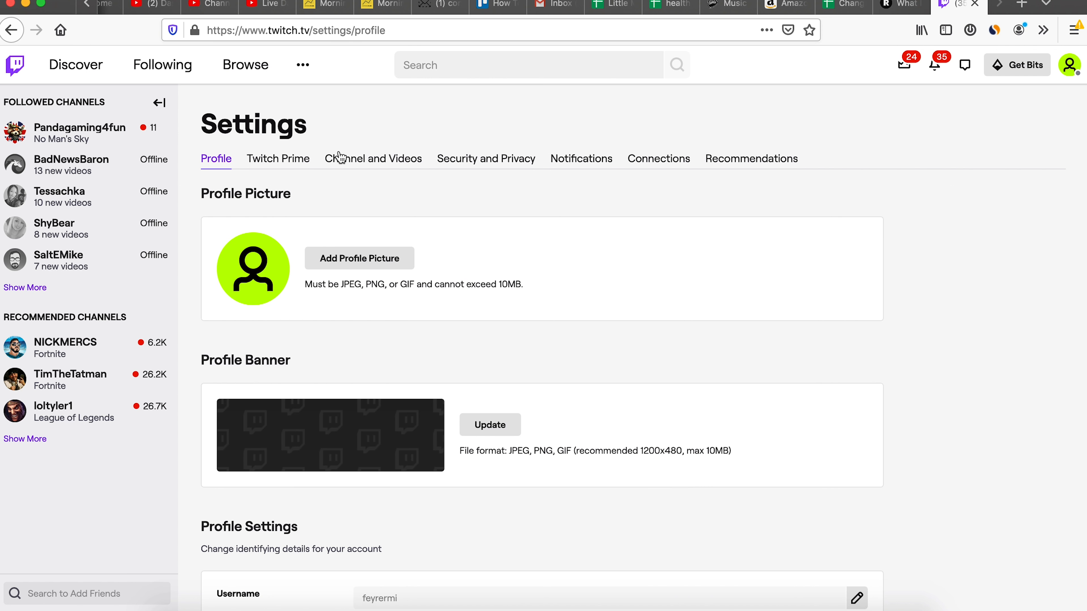
left_click(379, 159)
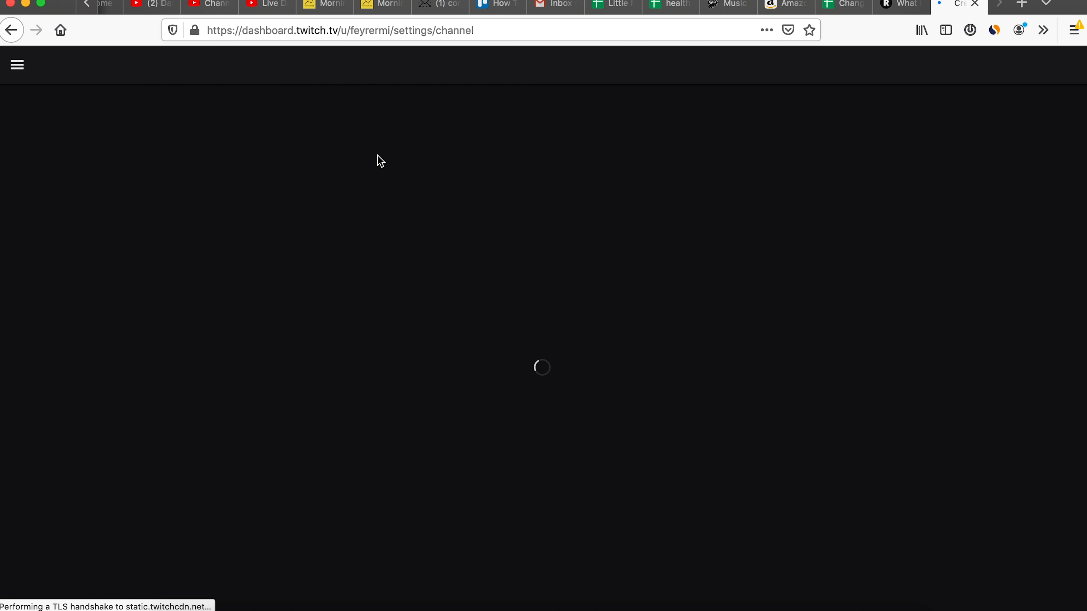
left_click(854, 175)
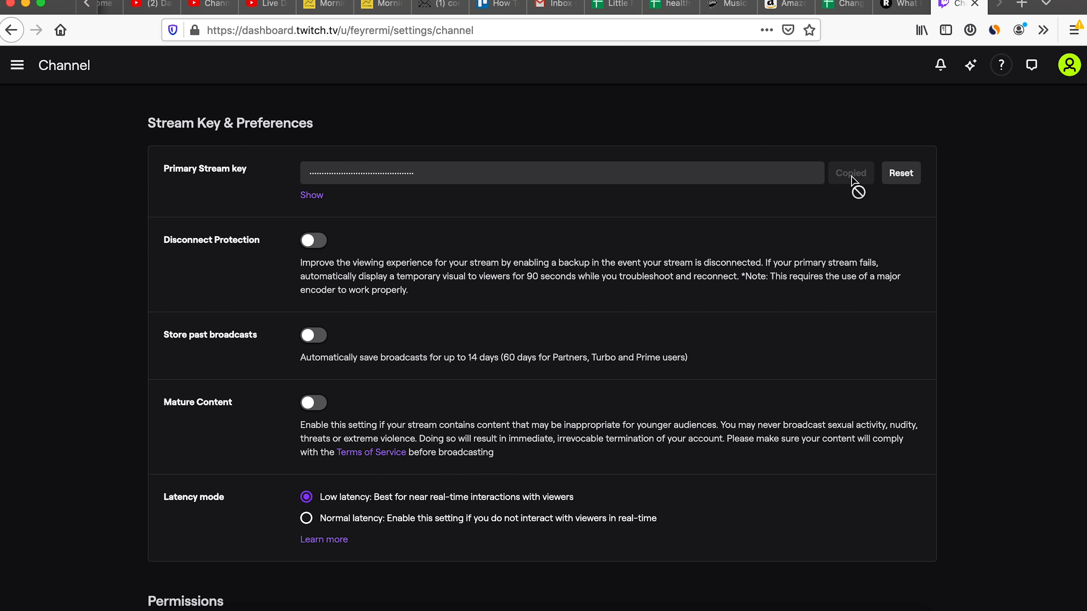